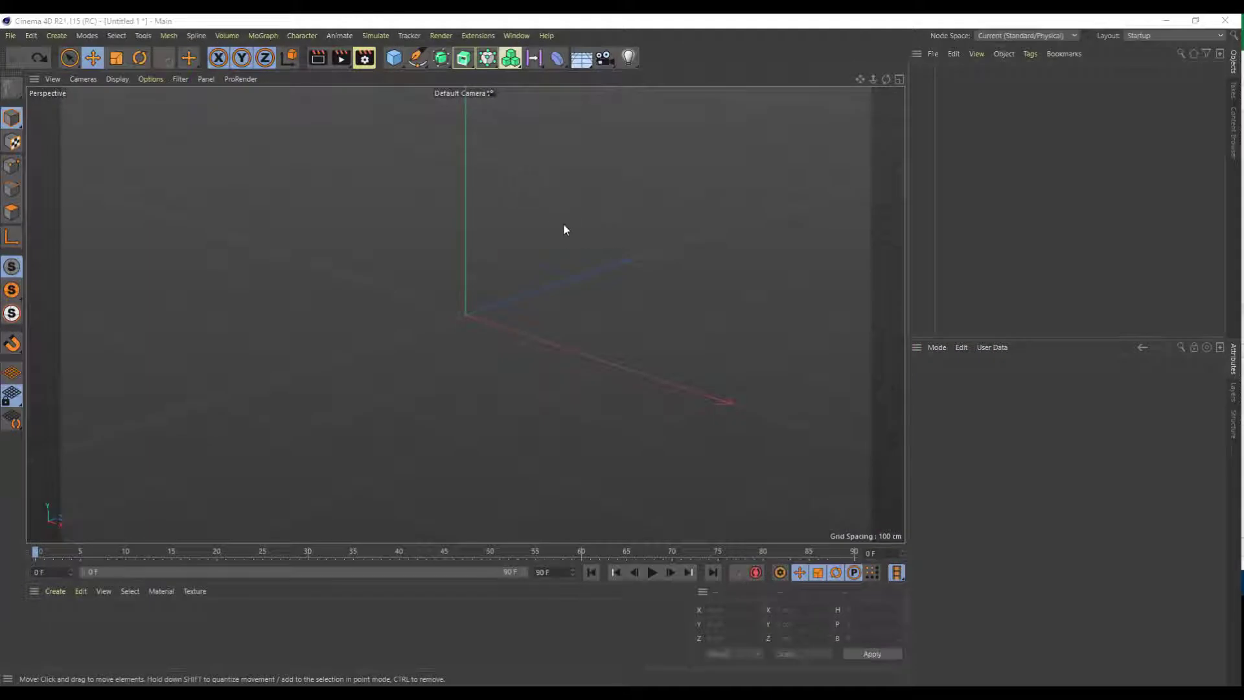
- Add a plane primitive and display the mesh lines on its shaded surface
left_click(509, 245)
scroll(509, 245, "down", 3)
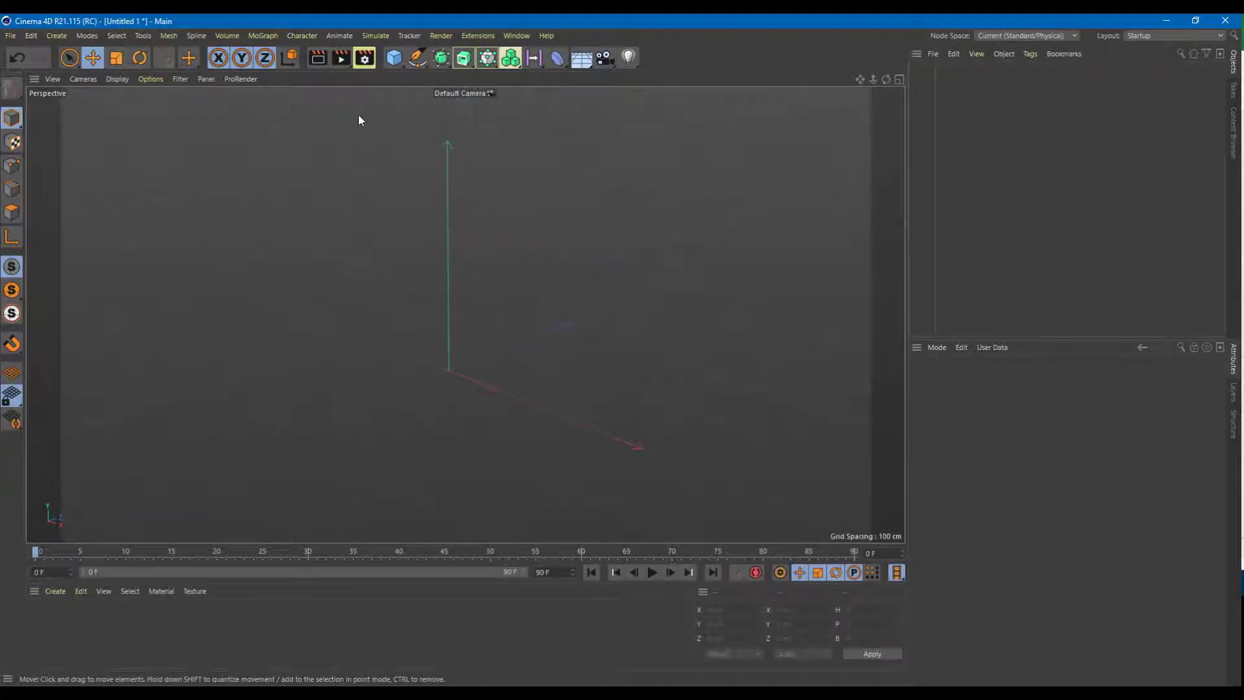
left_click(395, 56)
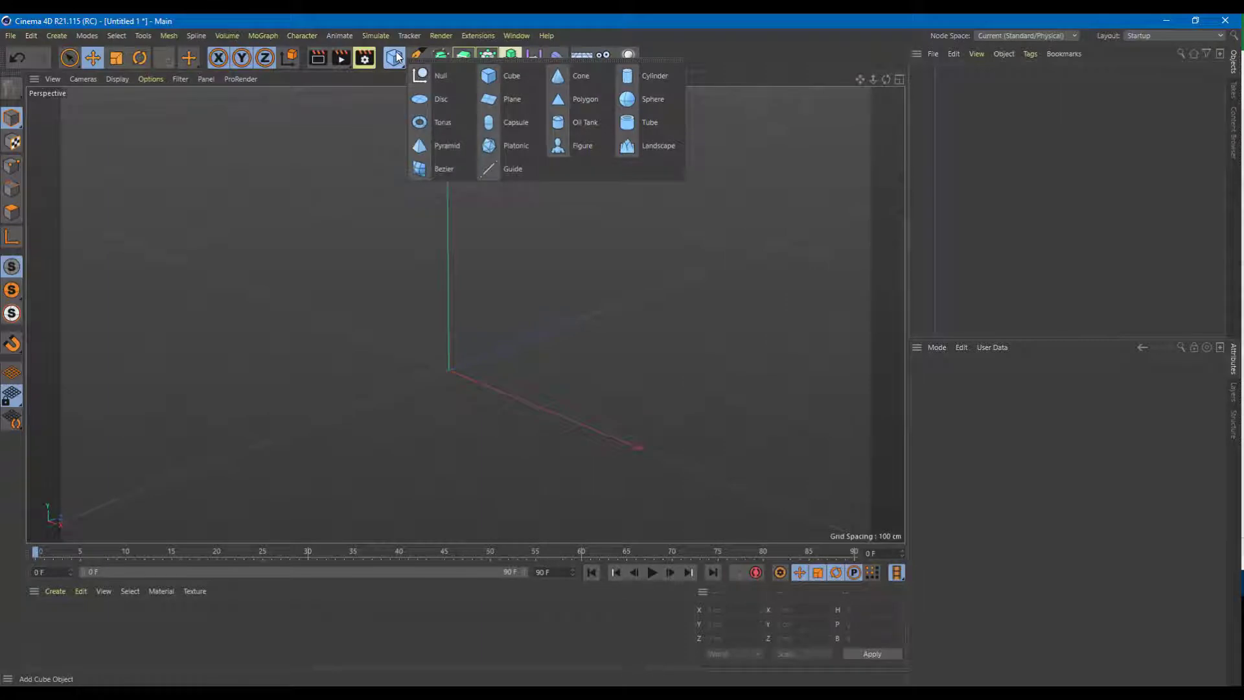
left_click(512, 99)
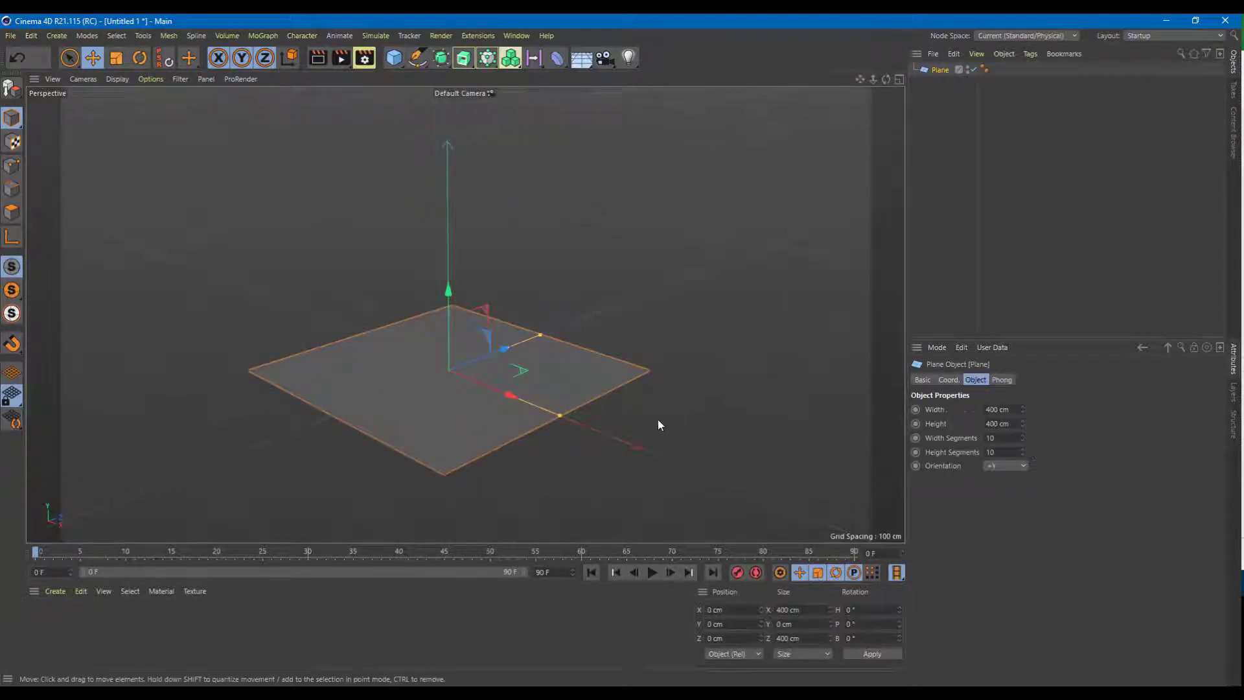
left_click_drag(444, 431, 492, 379, "alt")
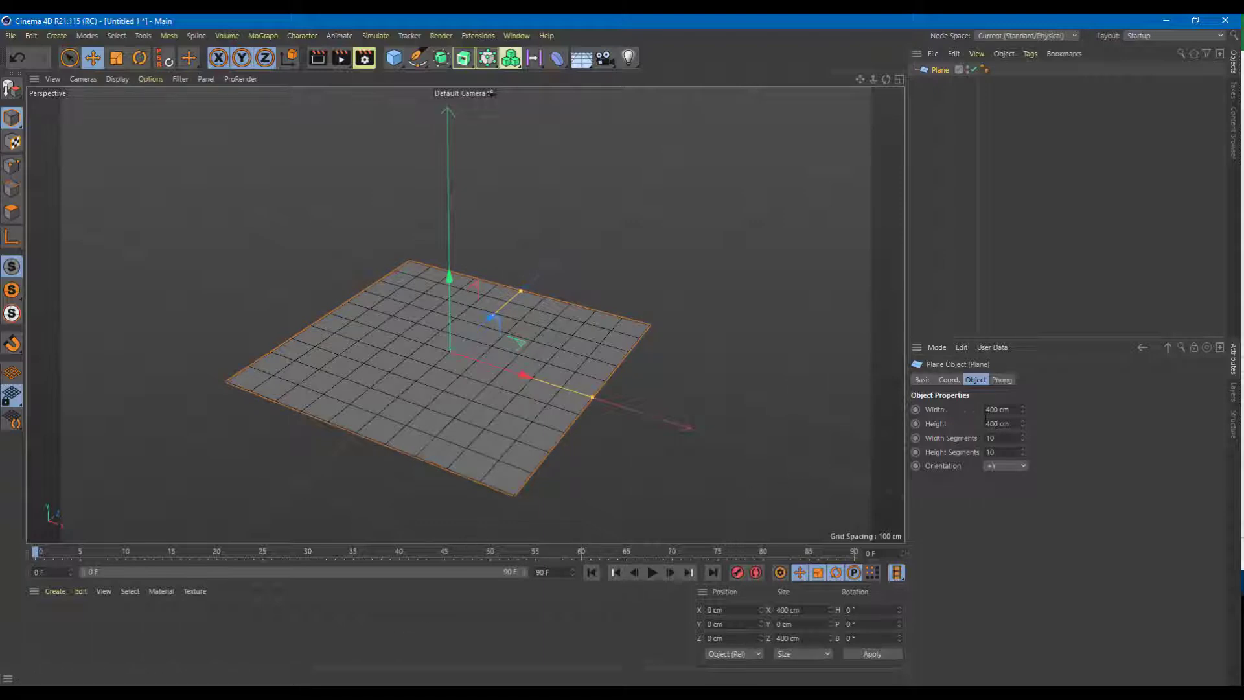
left_click_drag(625, 323, 694, 342, "alt")
left_click_drag(634, 457, 641, 419, "alt")
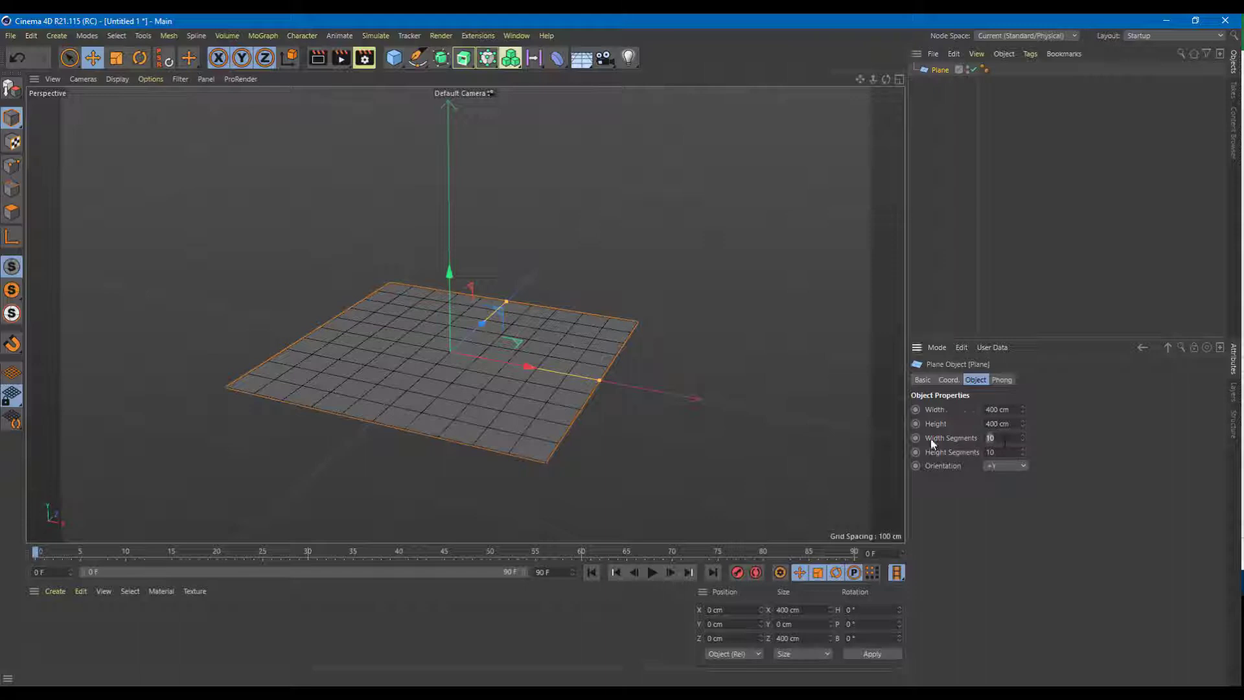
- Set the plane's width segments and height segments to 20 each
key("BackSpace")
key("BackSpace")
type("1")
type("0")
key("Tab")
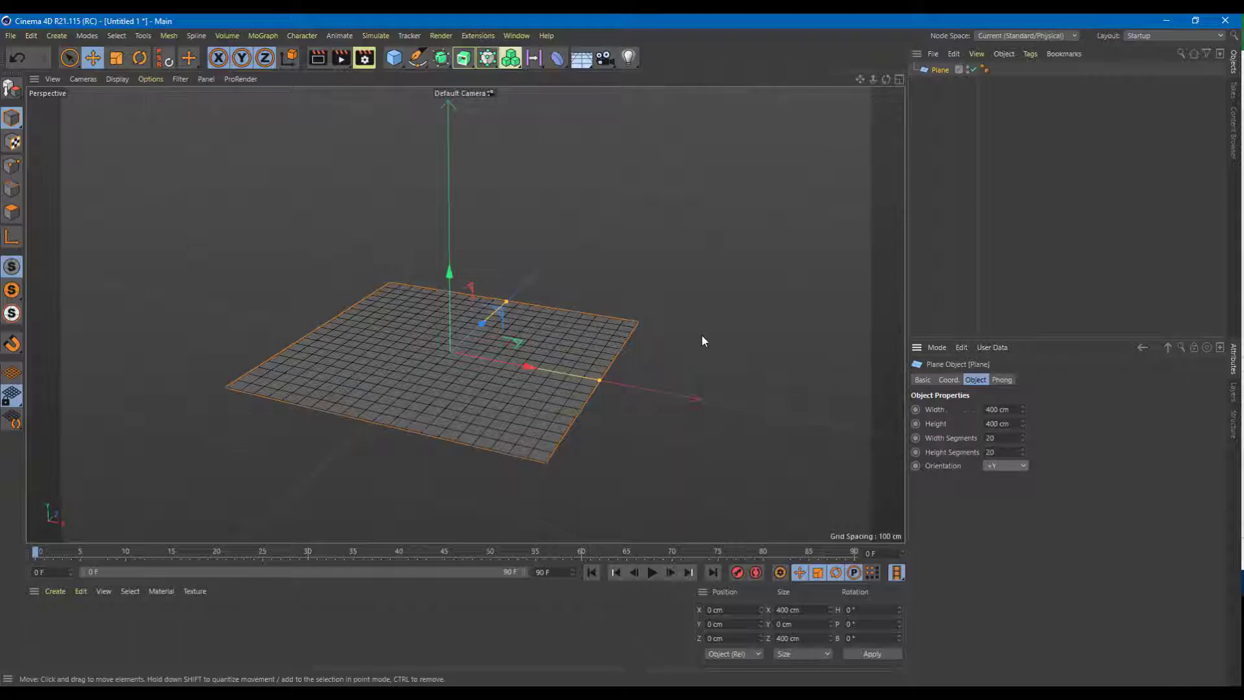
- Set the plane's orientation to +Z so it stands upright
left_click(1014, 465)
left_click(1006, 488)
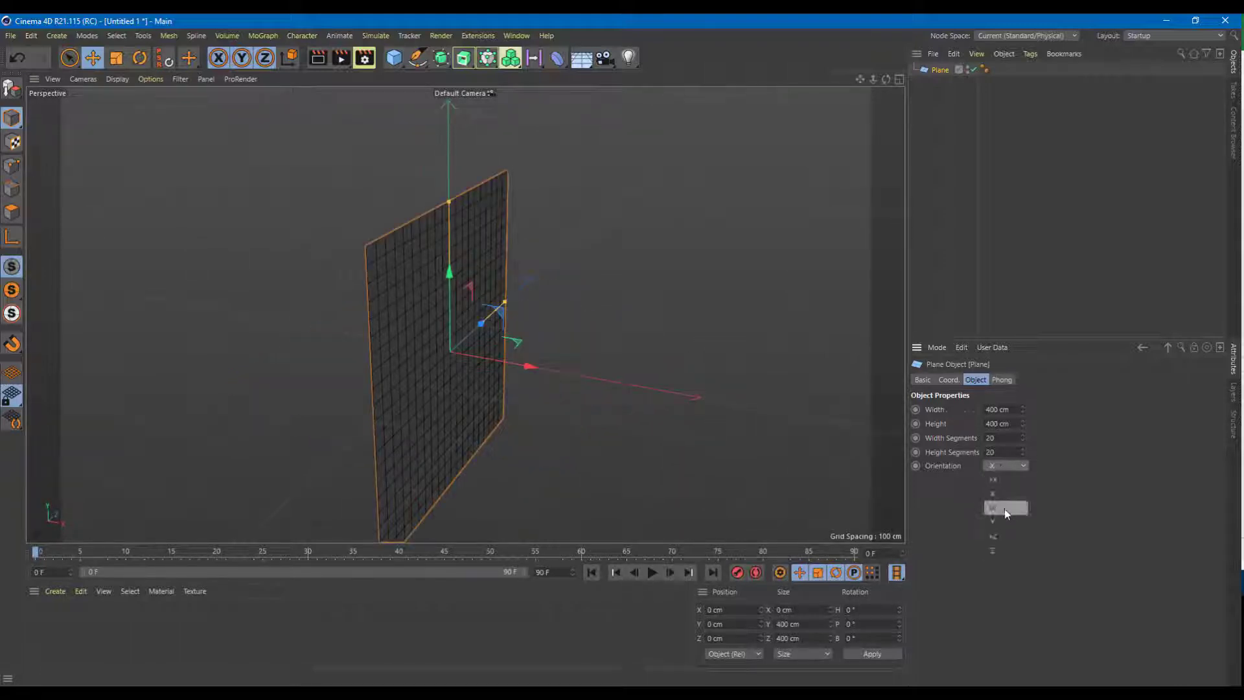
left_click(1005, 510)
left_click(1004, 467)
left_click(1008, 535)
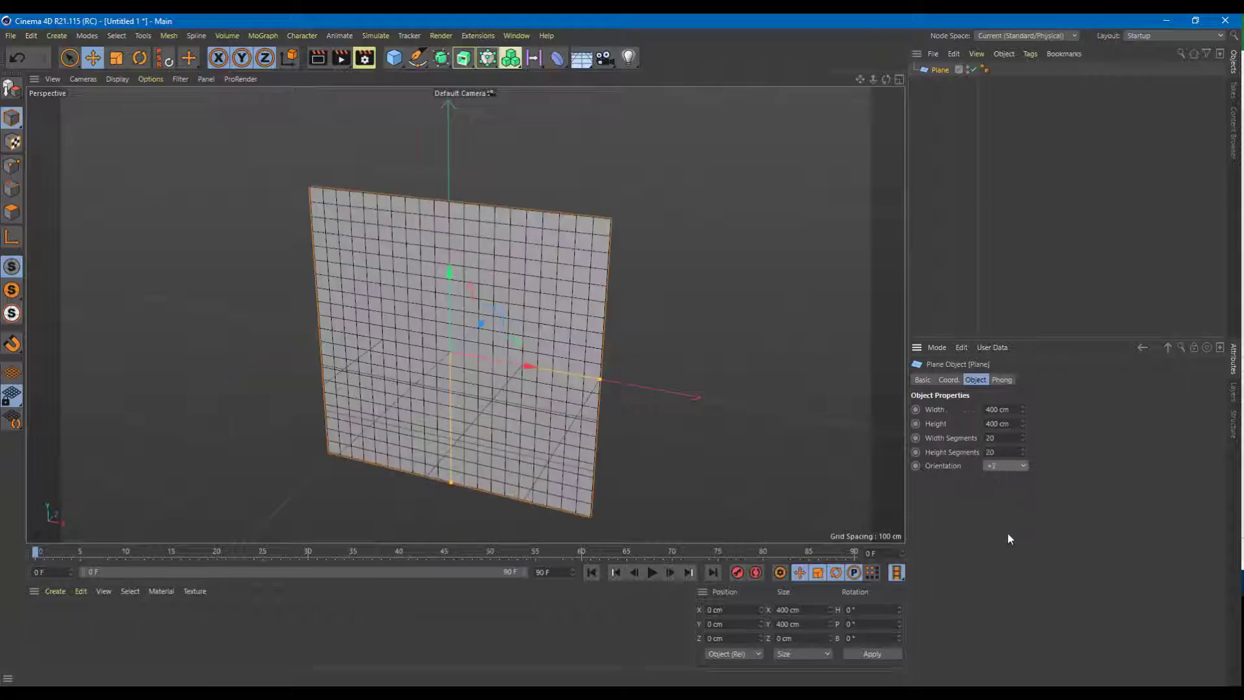
left_click_drag(658, 402, 680, 382, "alt")
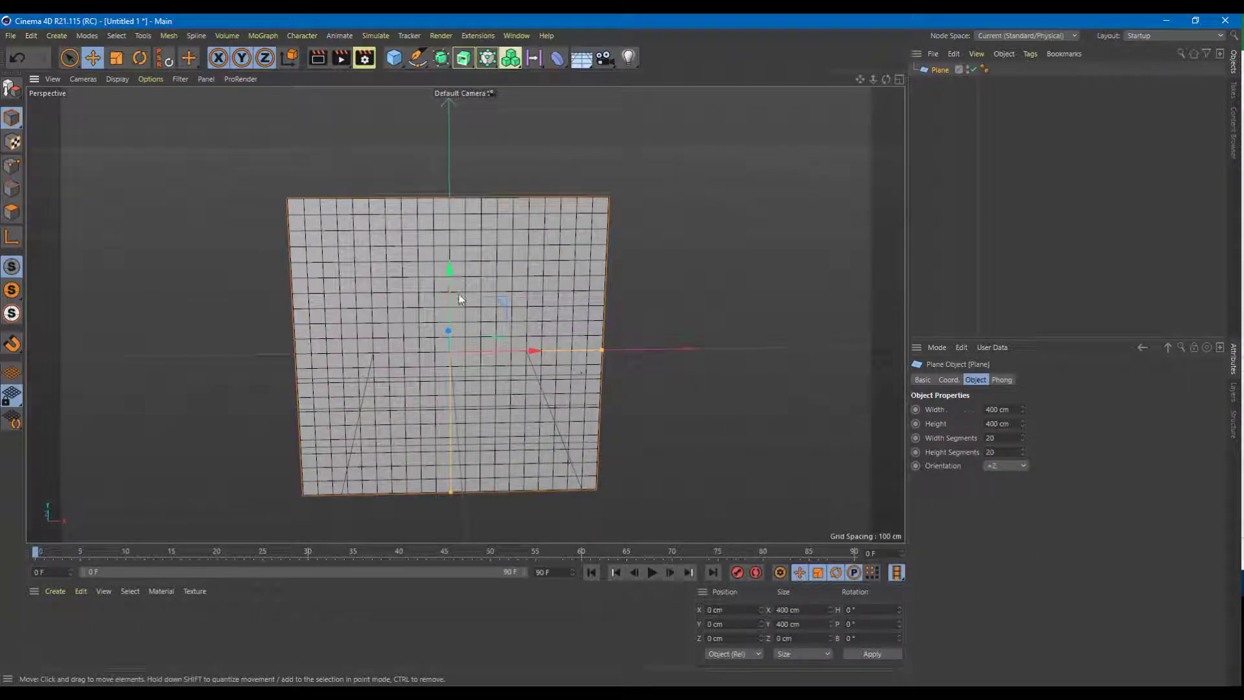
- Raise the plane about 200 cm along Y so its lower edge rests at ground level
left_click_drag(447, 275, 453, 115)
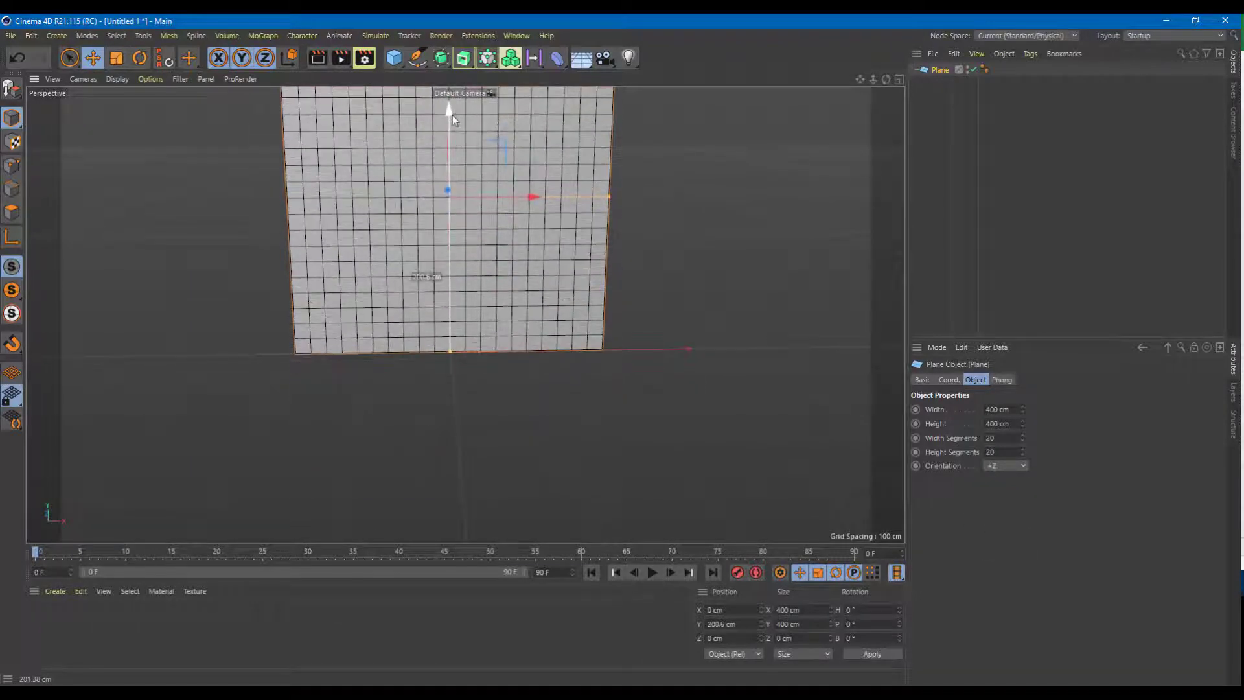
middle_click_drag(605, 252, 616, 339, "alt")
left_click_drag(616, 340, 617, 354, "alt")
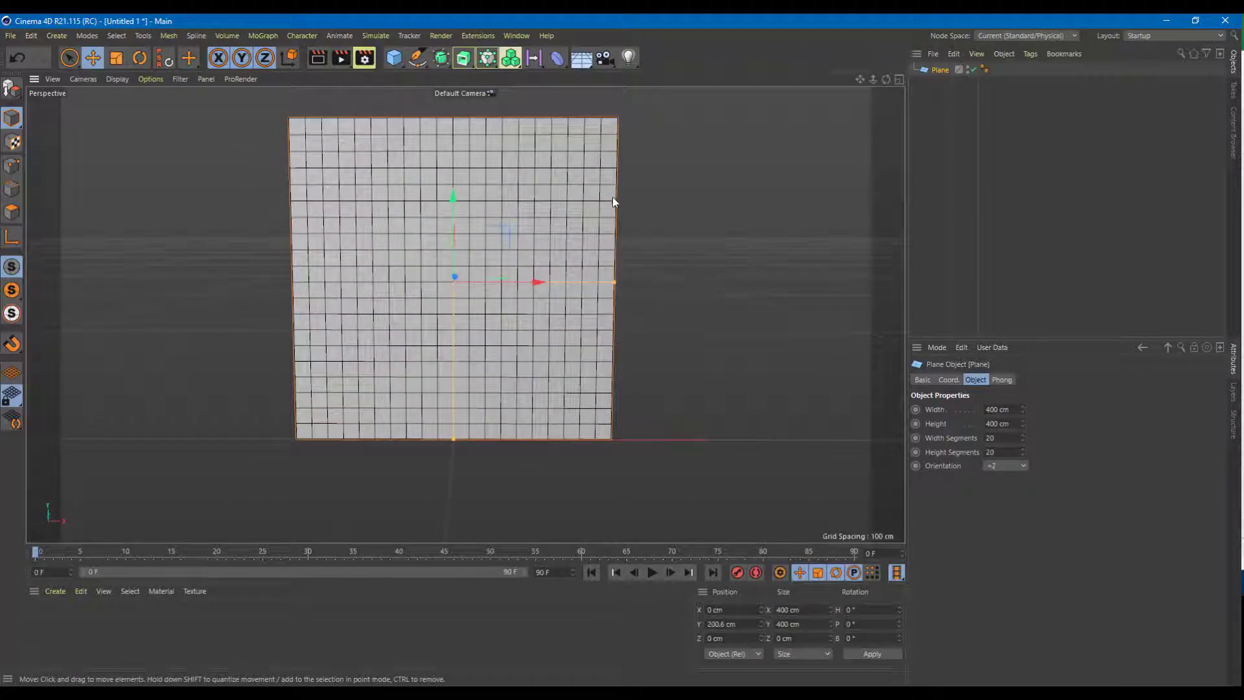
- Add a Wind deformer and make it a child of the plane
left_click(556, 60)
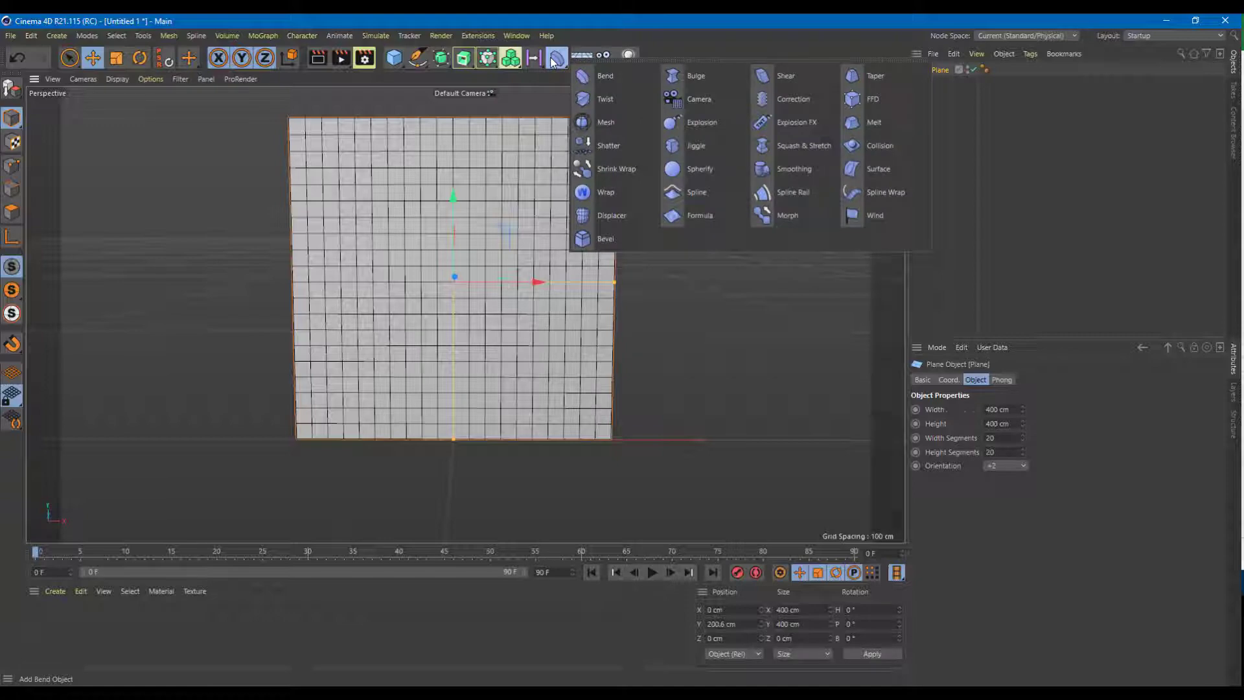
left_click(852, 216)
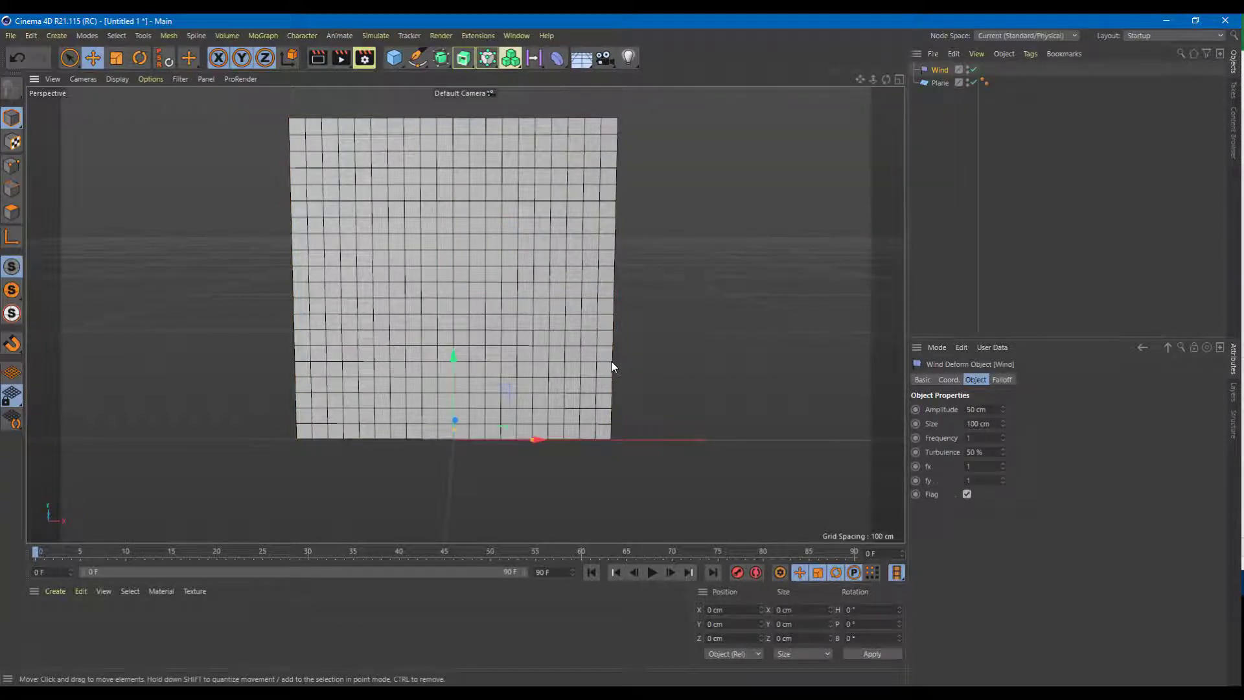
left_click_drag(627, 355, 576, 379, "alt")
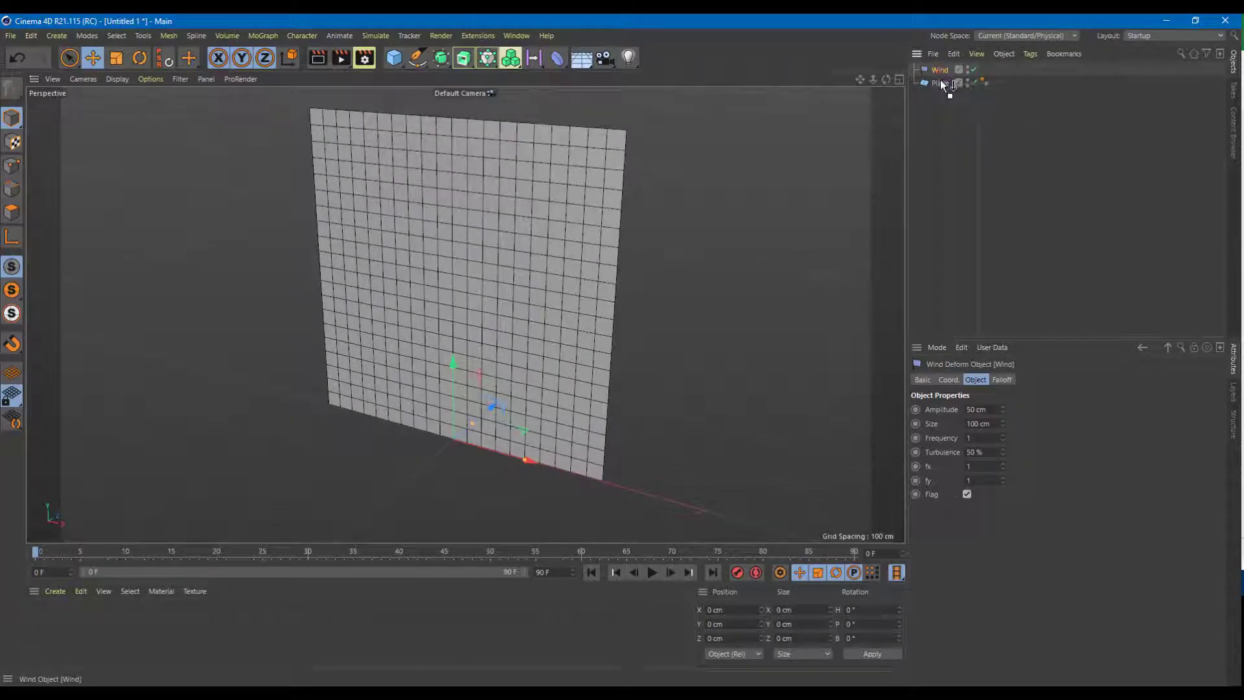
left_click_drag(942, 83, 942, 83)
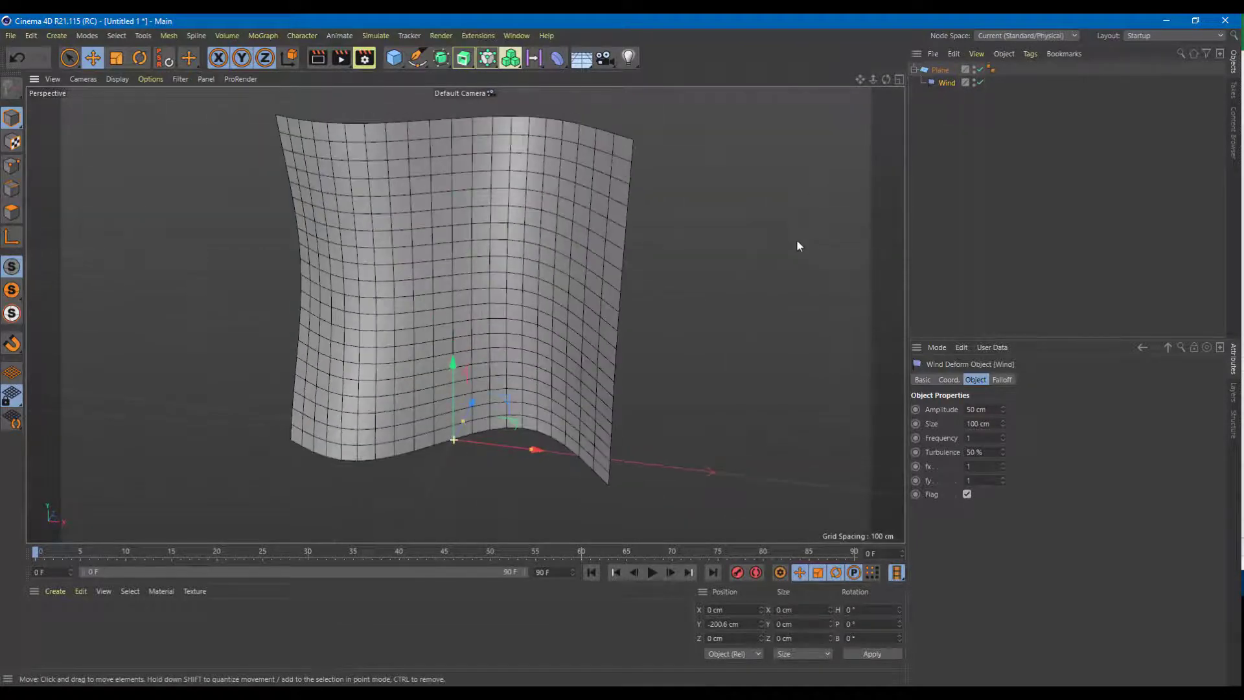
scroll(774, 231, "down", 2)
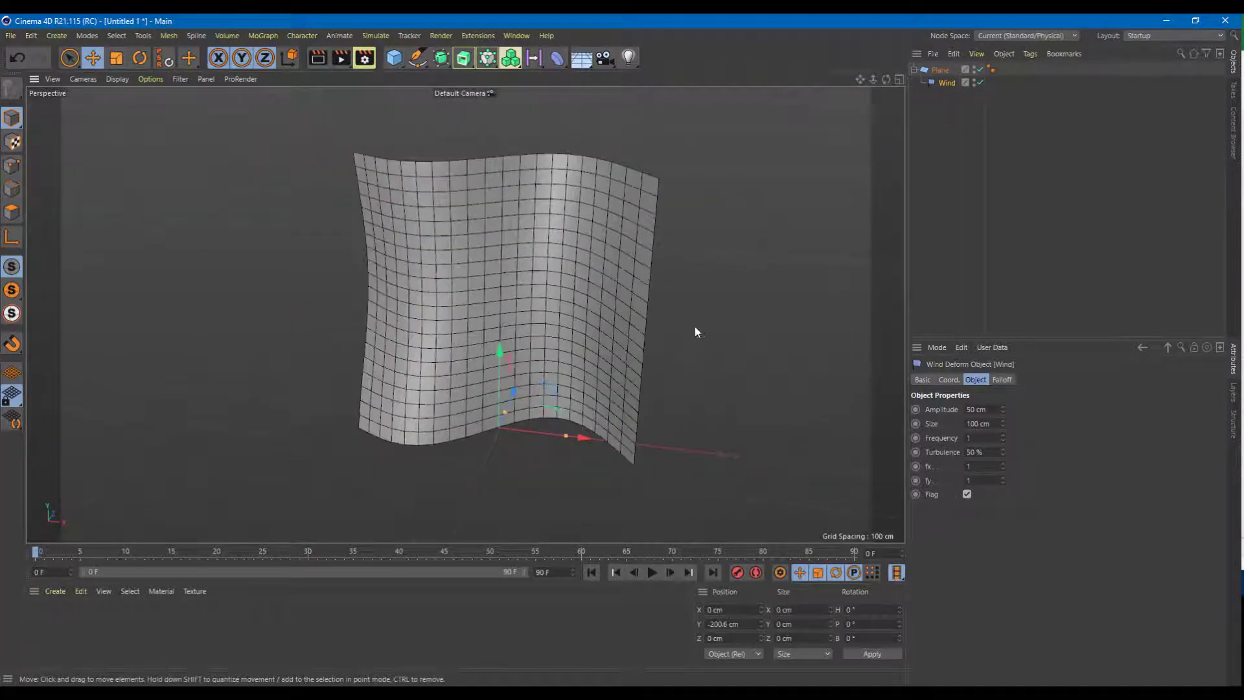
- Play the animation and raise the Wind deformer's amplitude to 111 cm
left_click(653, 572)
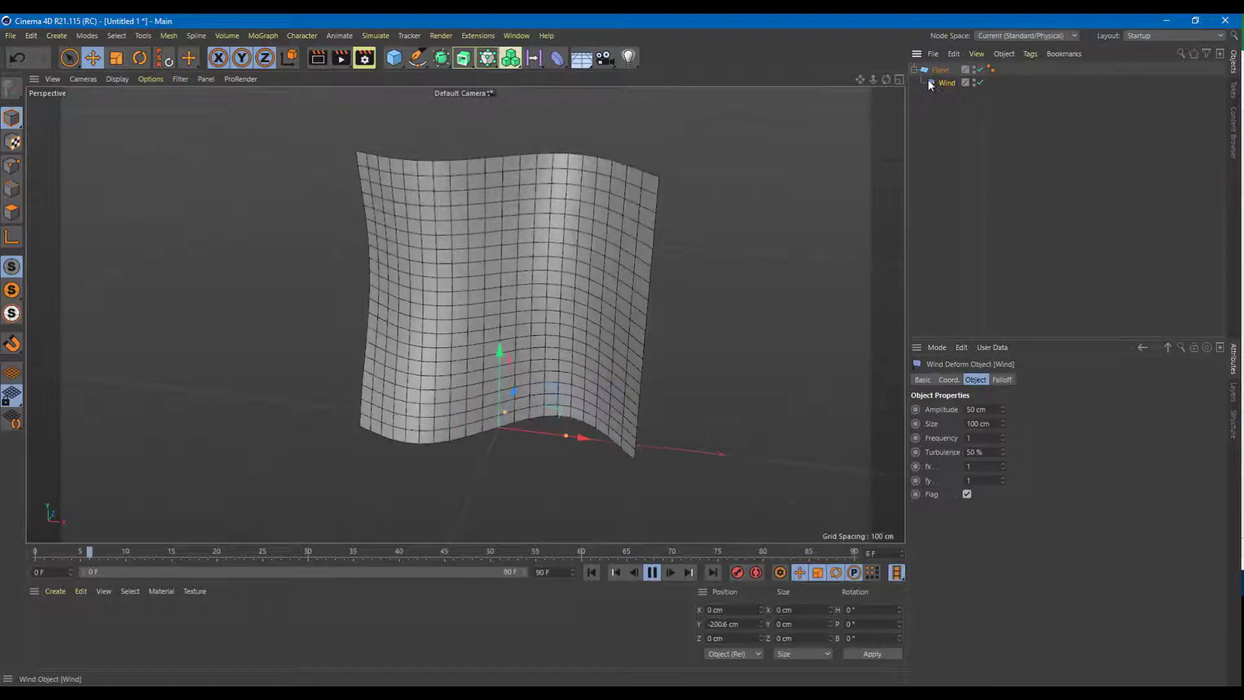
left_click(989, 408)
scroll(991, 412, "up", 13)
scroll(991, 413, "up", 20)
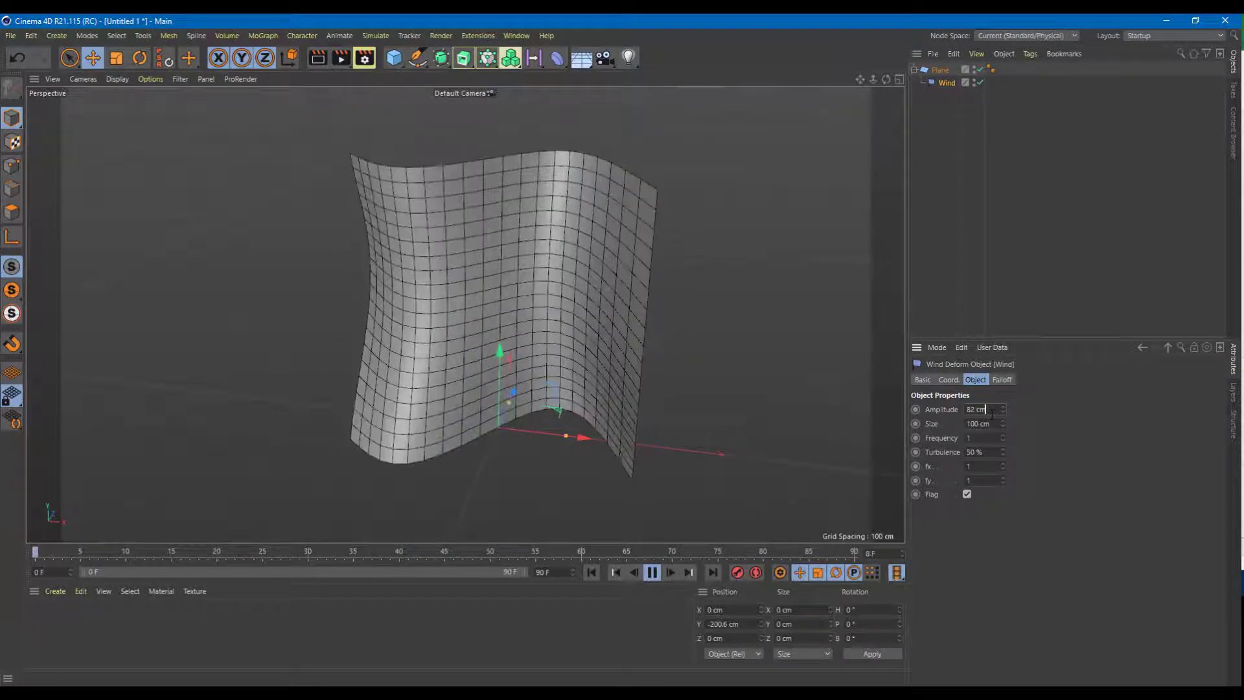
left_click_drag(658, 328, 480, 331, "alt")
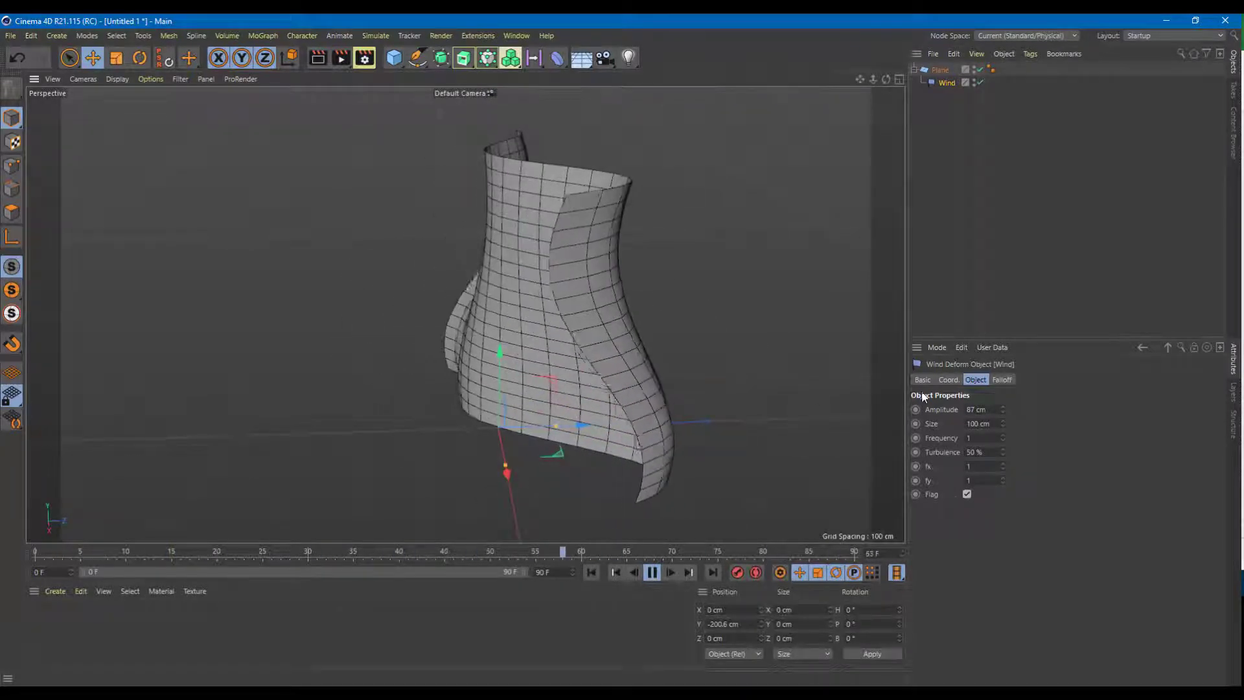
left_click(990, 409)
scroll(990, 409, "up", 5)
scroll(990, 408, "up", 19)
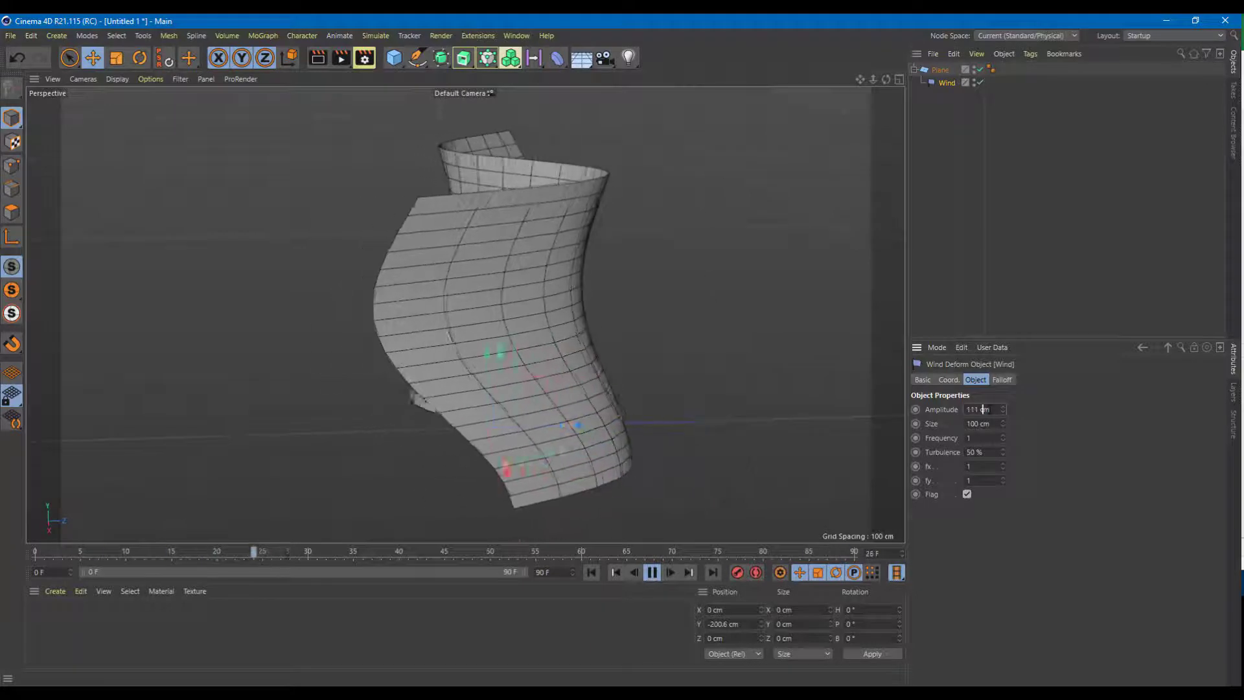
- Try larger and smaller wave sizes on the Wind deformer and settle on a size of 117 cm
double_click(975, 423)
type("138")
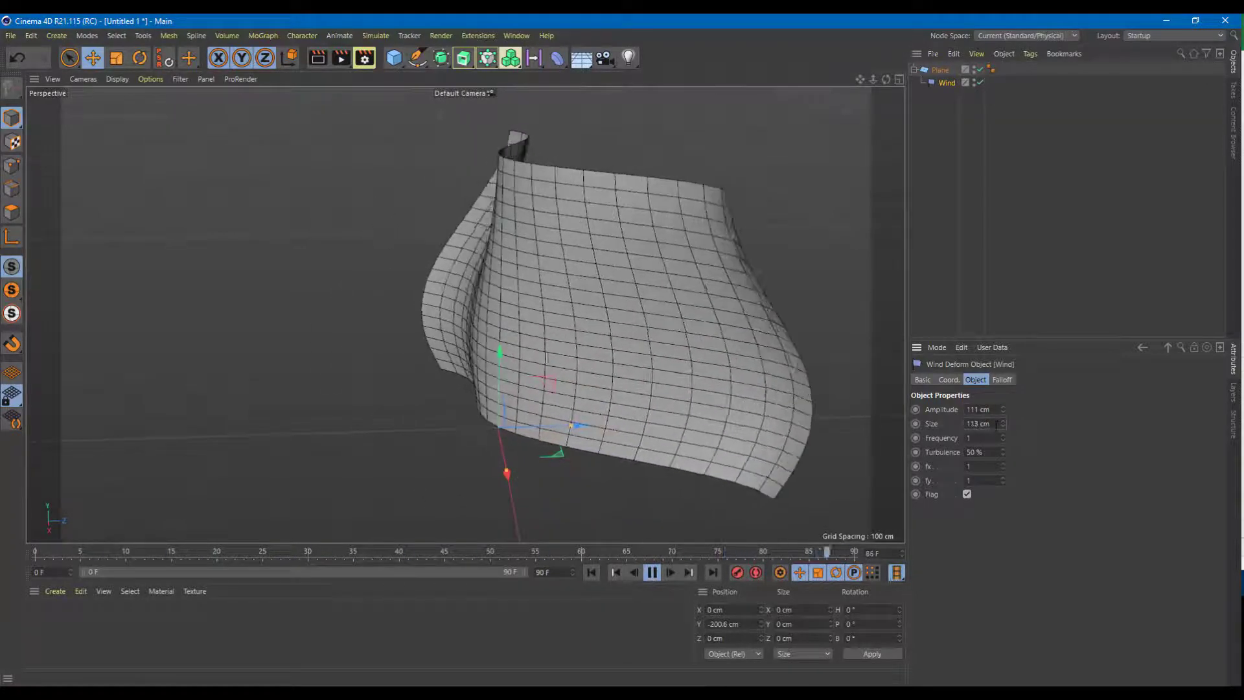
scroll(995, 427, "up", 20)
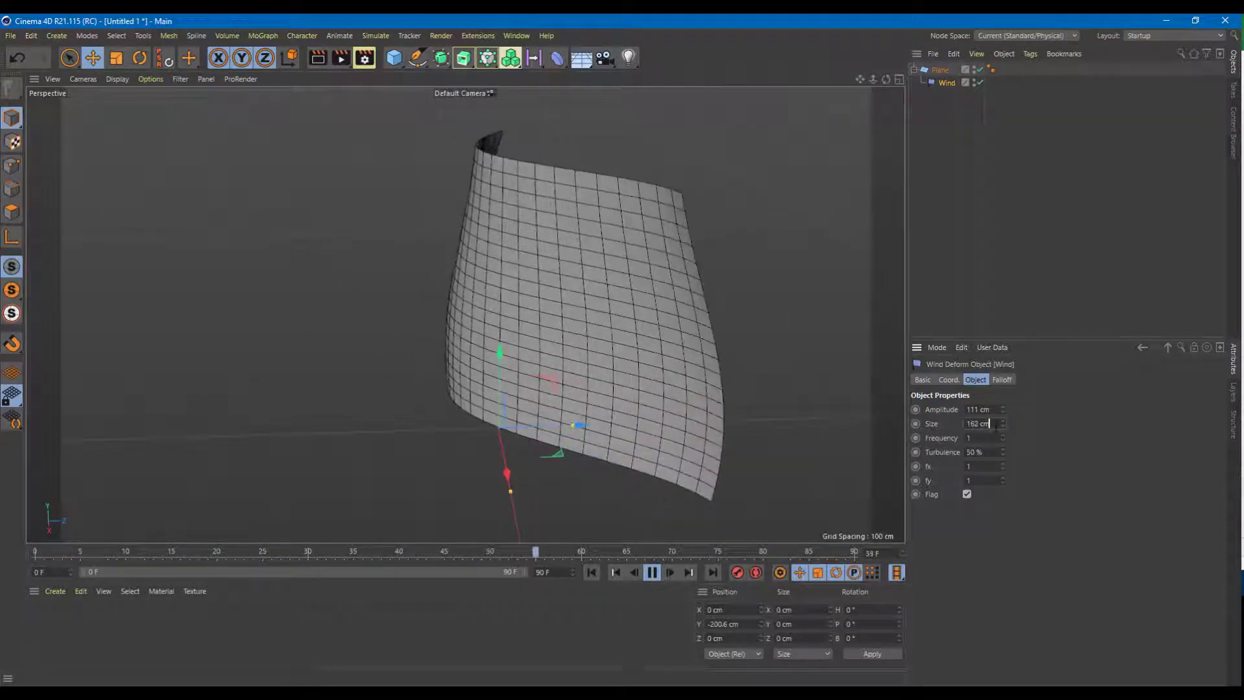
scroll(996, 427, "up", 18)
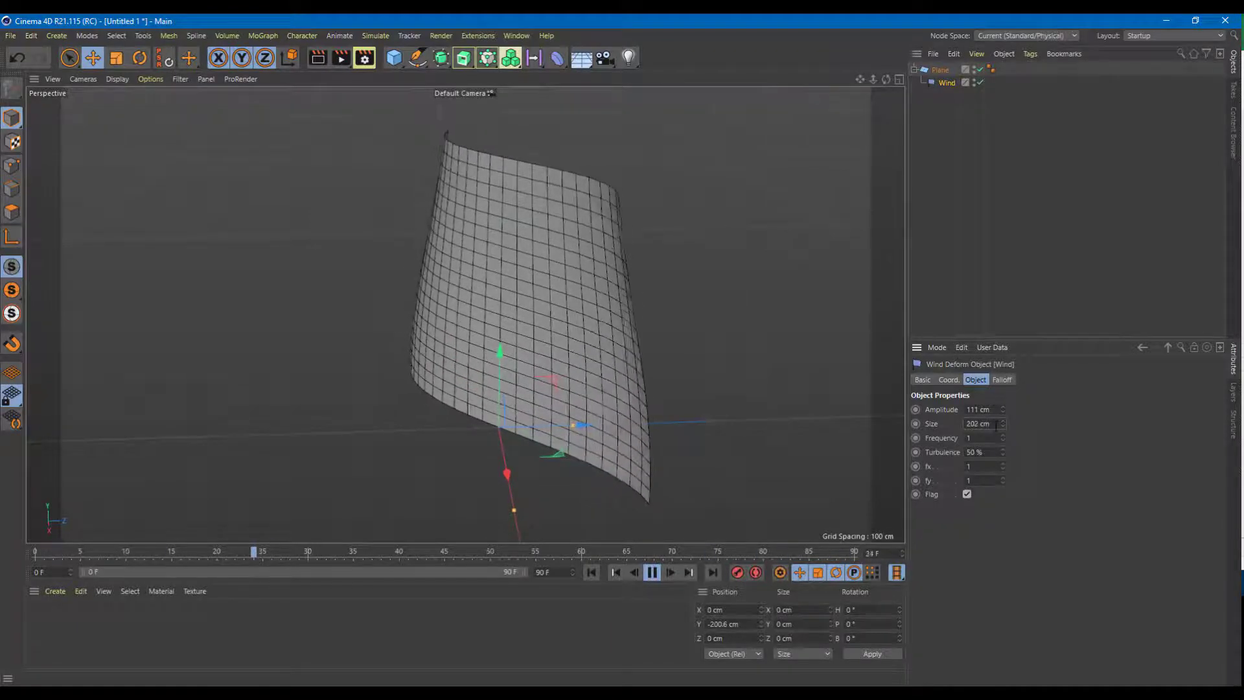
left_click_drag(1005, 428, 1004, 441)
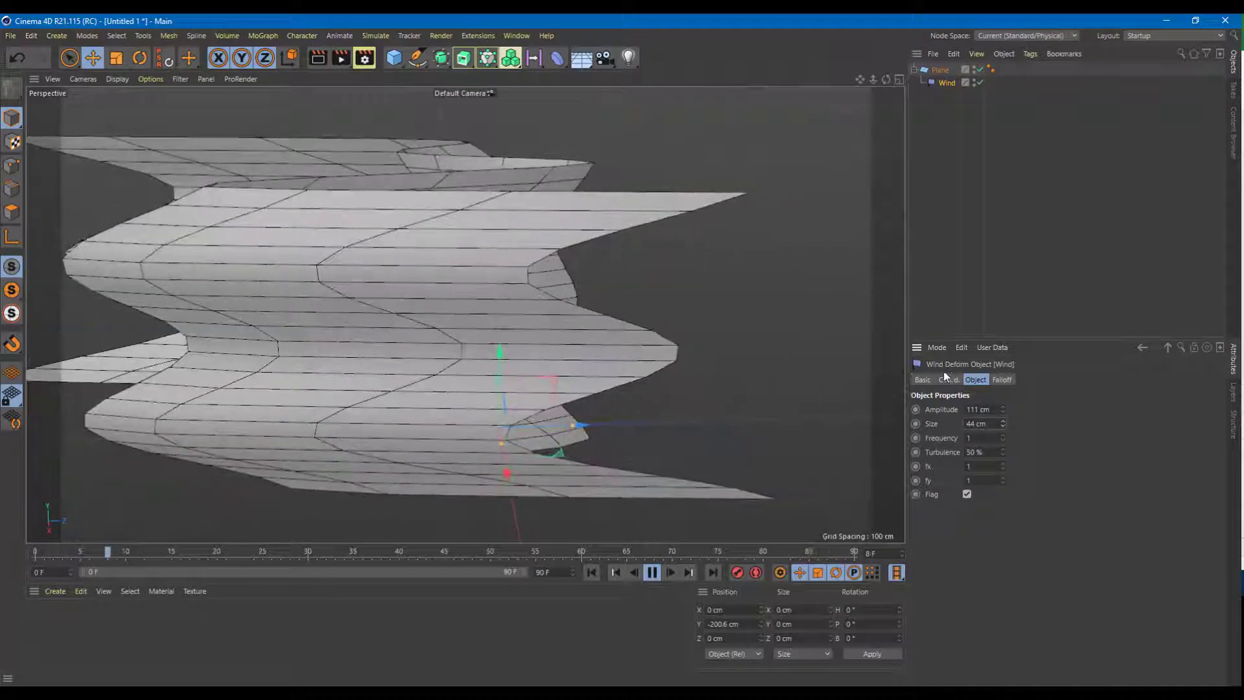
left_click_drag(1003, 424, 1002, 415)
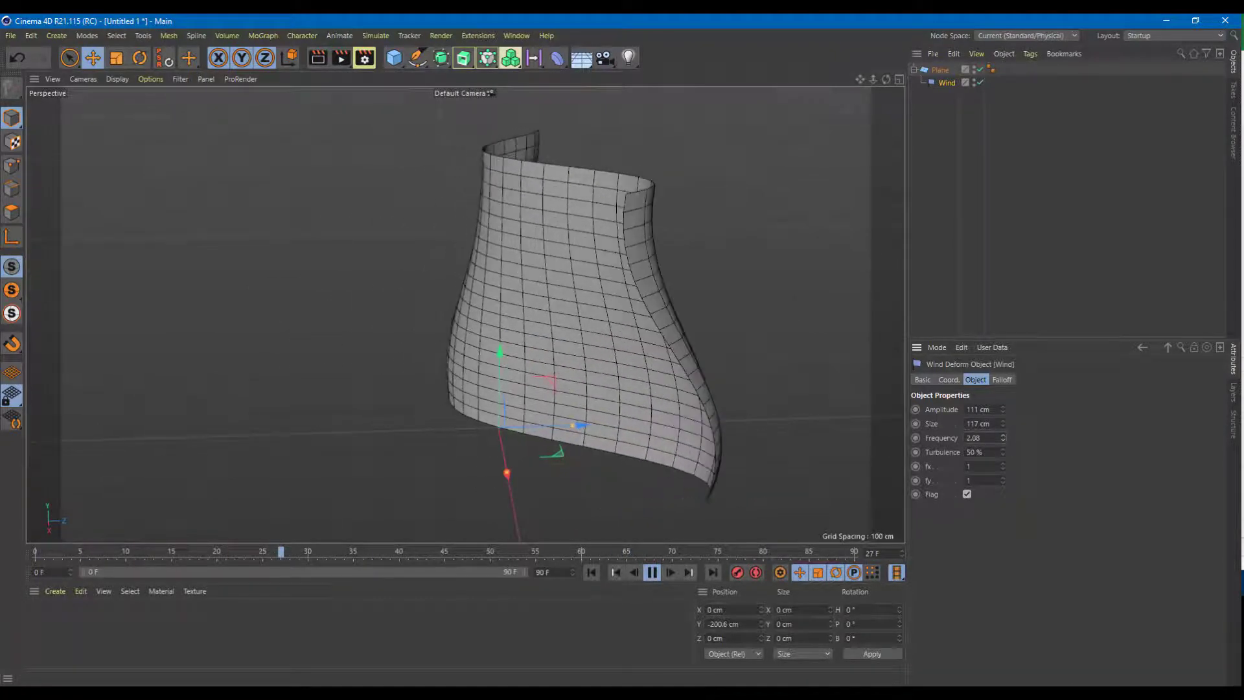
- Set the Wind deformer's frequency to 11.94 and its turbulence to 79 %
left_click_drag(1002, 437, 1002, 409)
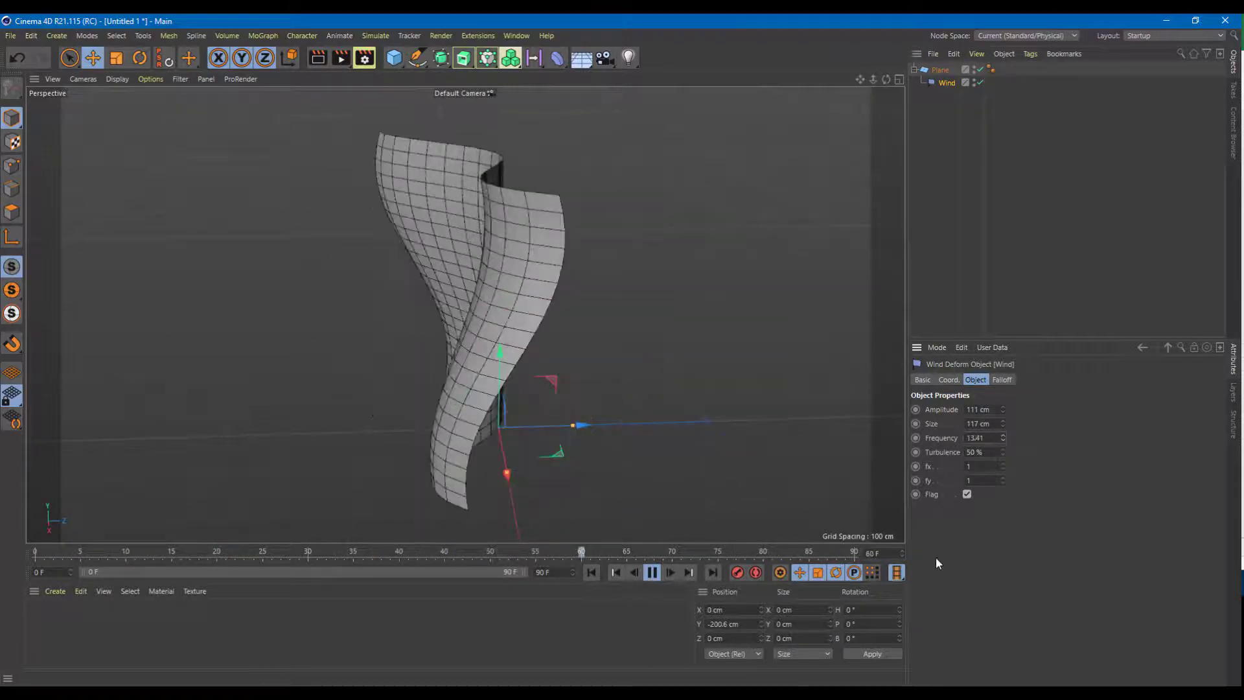
left_click_drag(1002, 437, 1002, 430)
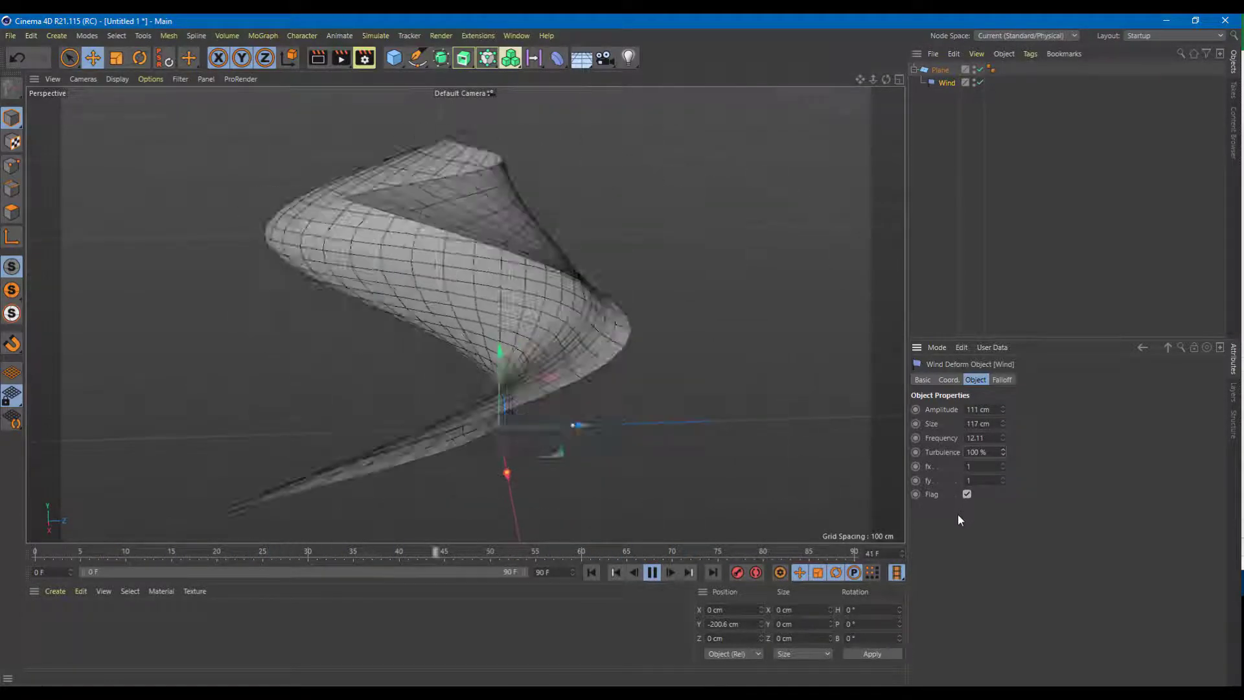
left_click_drag(437, 436, 708, 420, "alt")
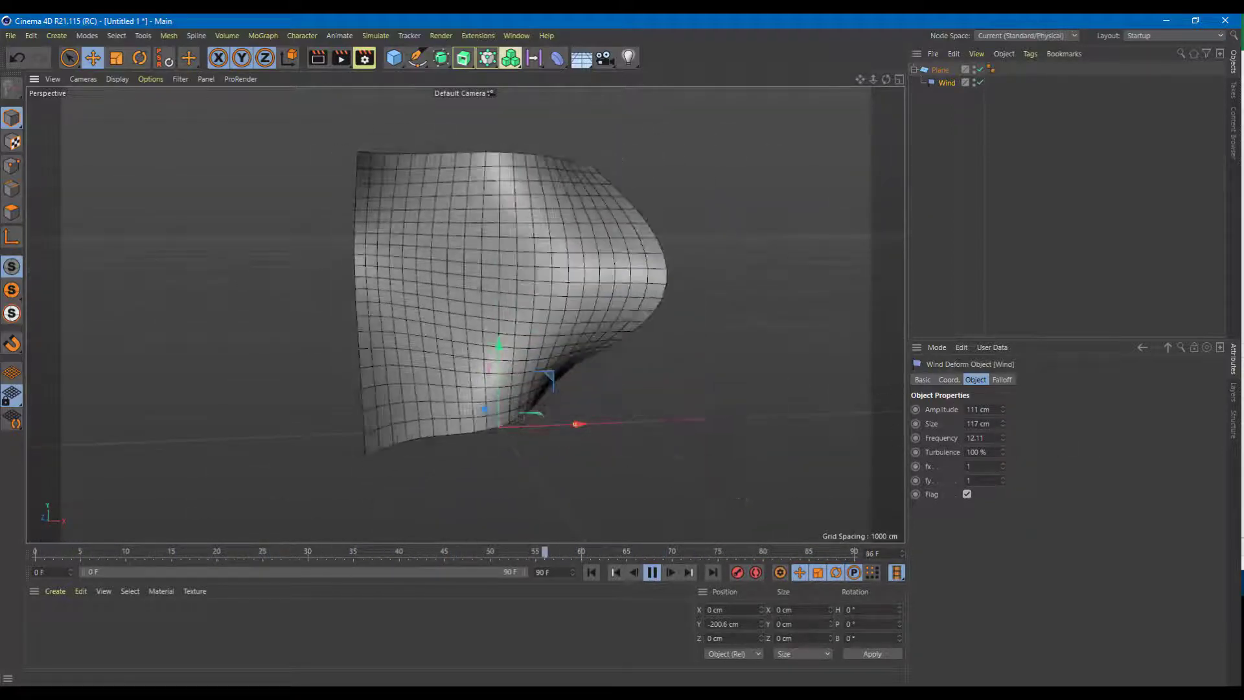
mouse_move(1001, 452)
left_mouse_down()
mouse_move(1002, 467)
mouse_move(1001, 444)
left_mouse_up()
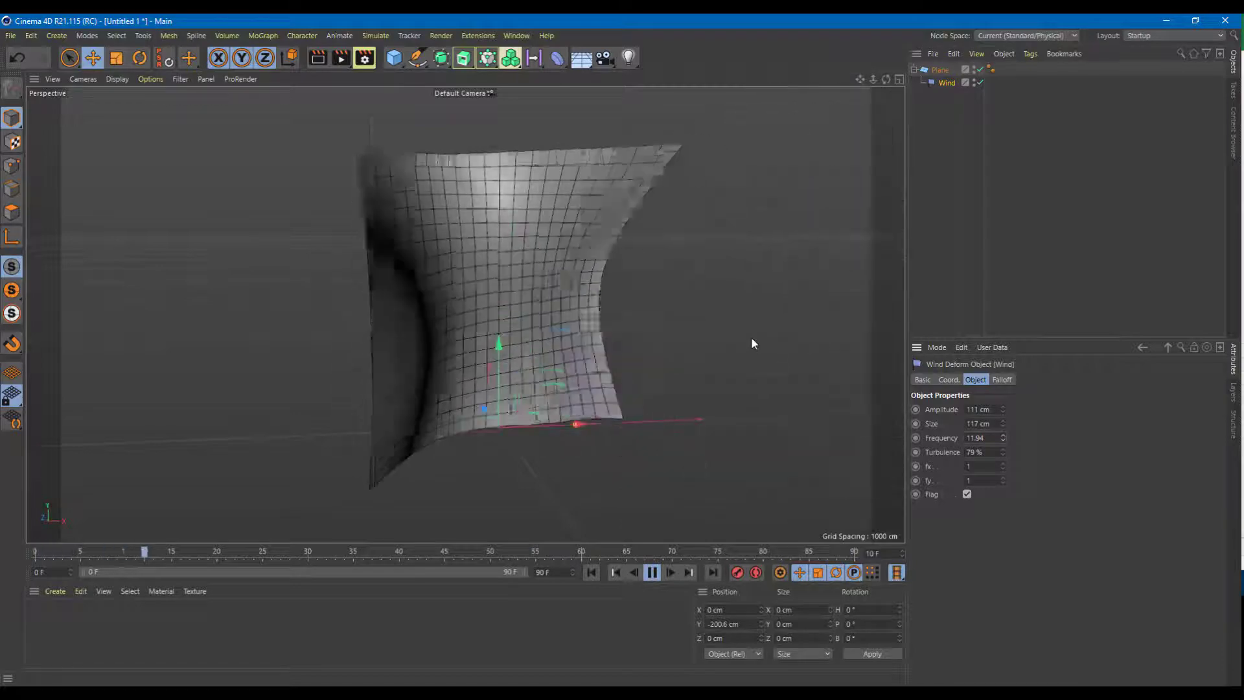
- Set the Wind deformer's fx to 1.18 and fy to 2.8
left_click_drag(751, 338, 654, 387, "alt")
scroll(655, 383, "down", 4)
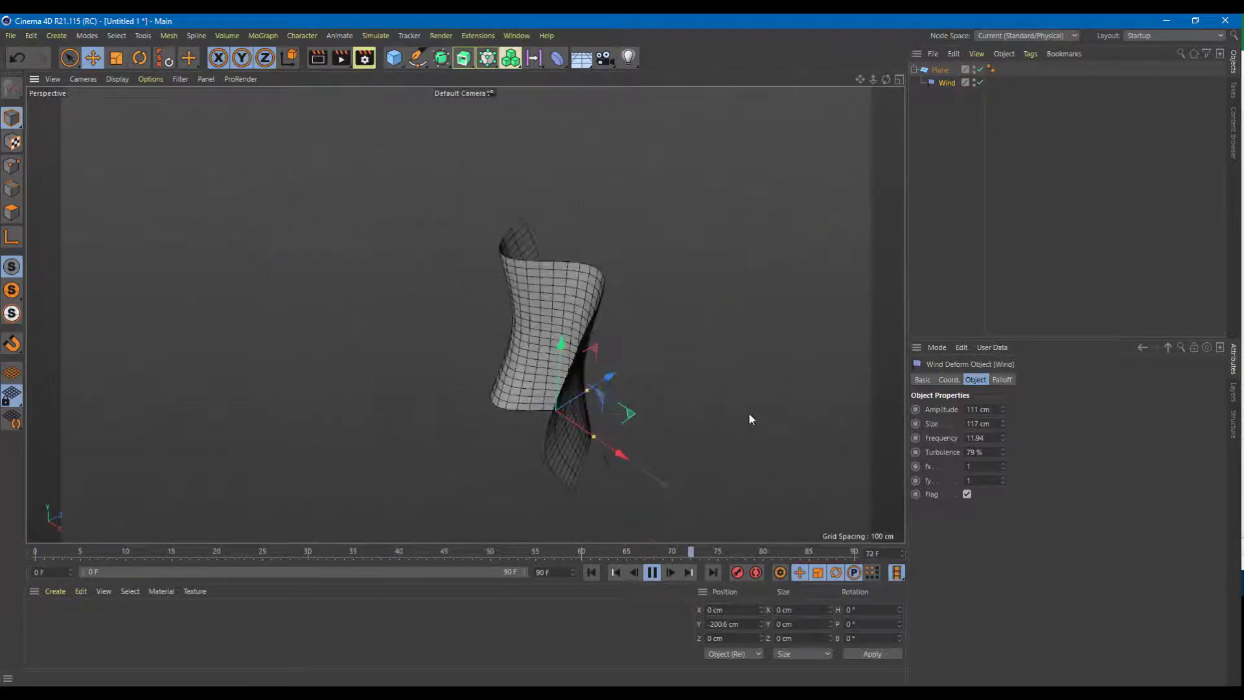
left_click_drag(724, 421, 802, 432, "alt")
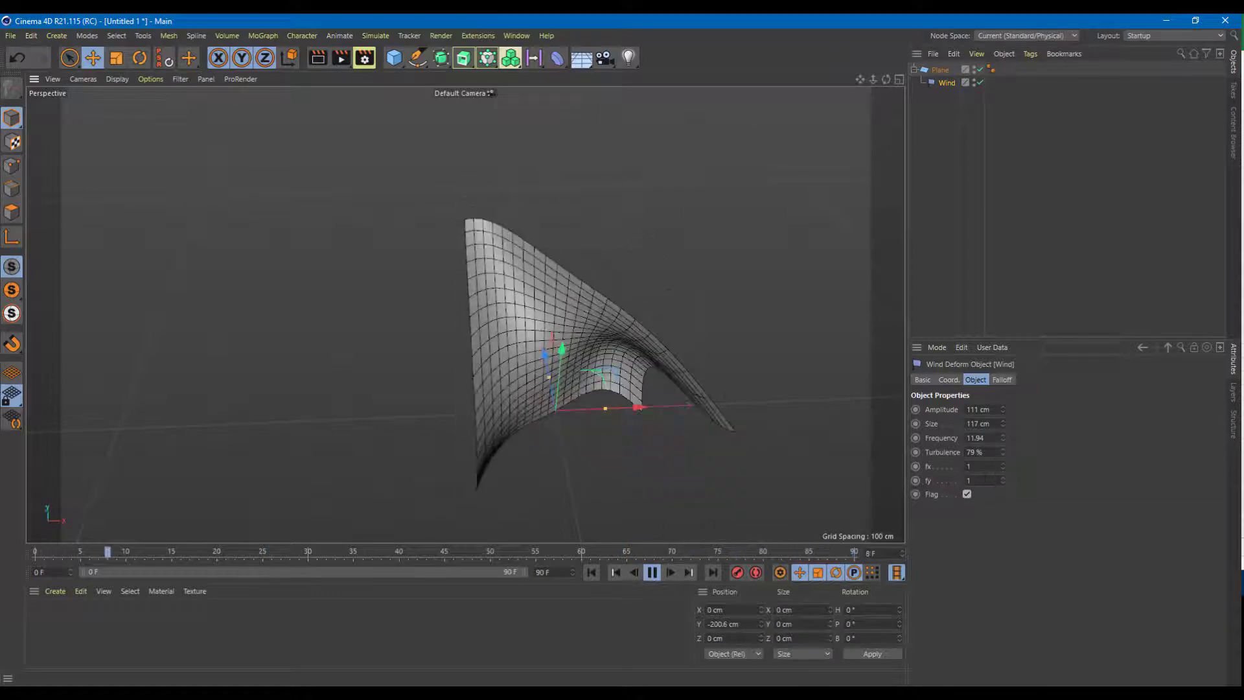
mouse_move(1002, 466)
left_mouse_down()
mouse_move(1003, 453)
mouse_move(1003, 484)
mouse_move(1002, 447)
left_mouse_up()
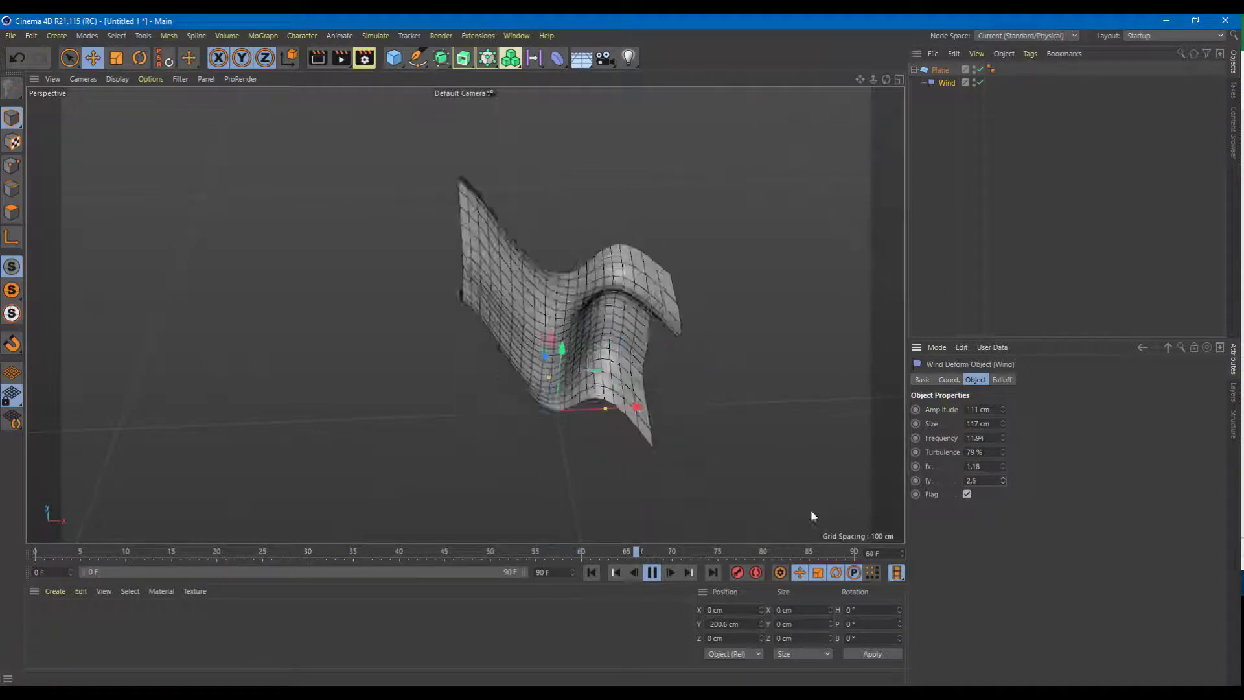
- Reduce the Wind deformer's amplitude to 28 cm for a gentler wave
left_click_drag(698, 474, 698, 424, "alt")
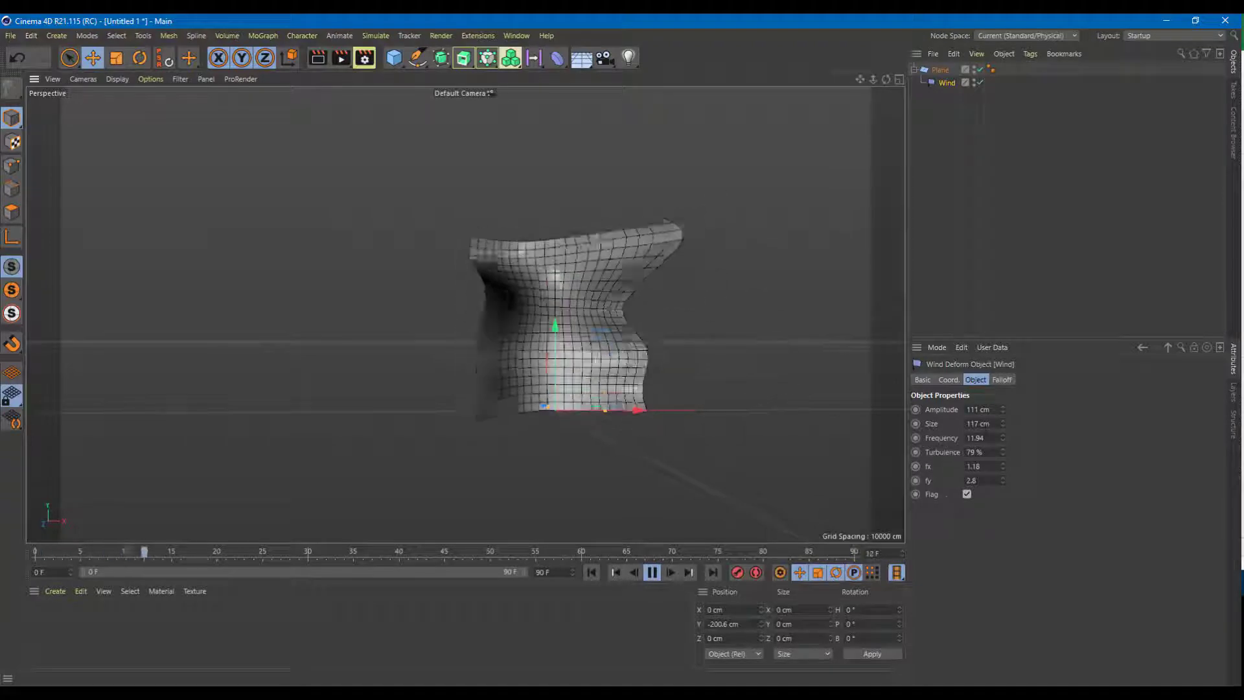
left_click_drag(1001, 410, 1002, 453)
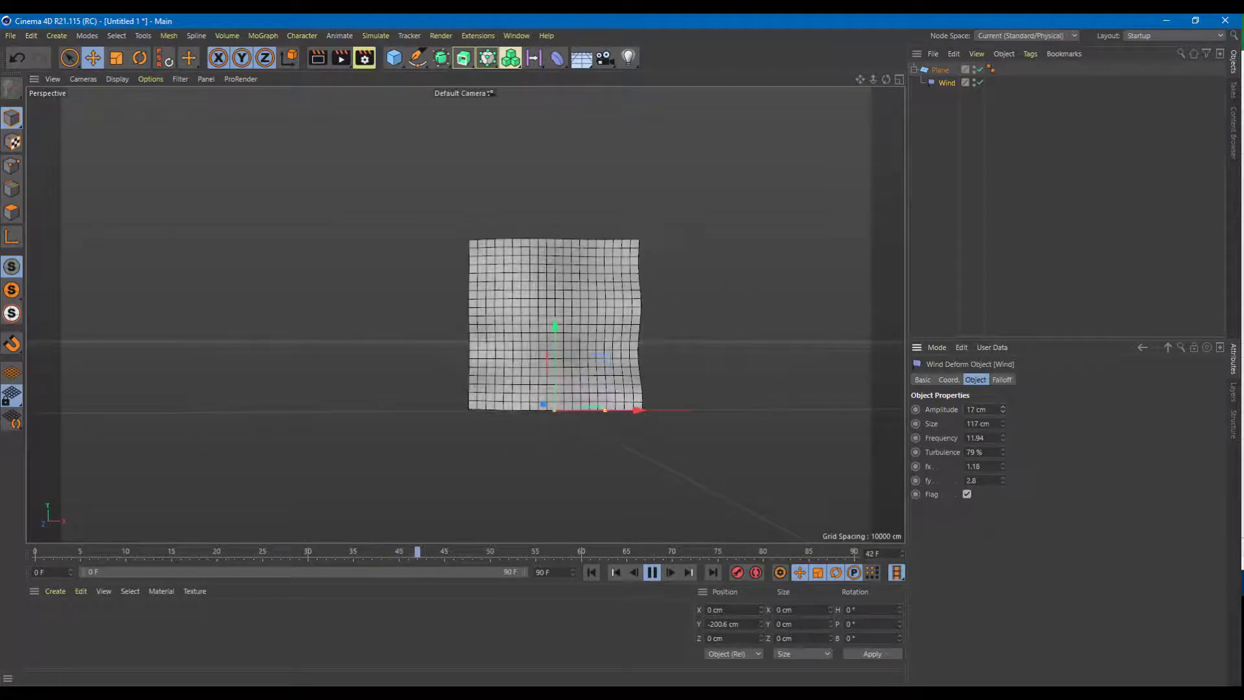
left_click_drag(1001, 410, 1002, 402)
left_click_drag(616, 347, 686, 356, "alt")
scroll(688, 355, "up", 3)
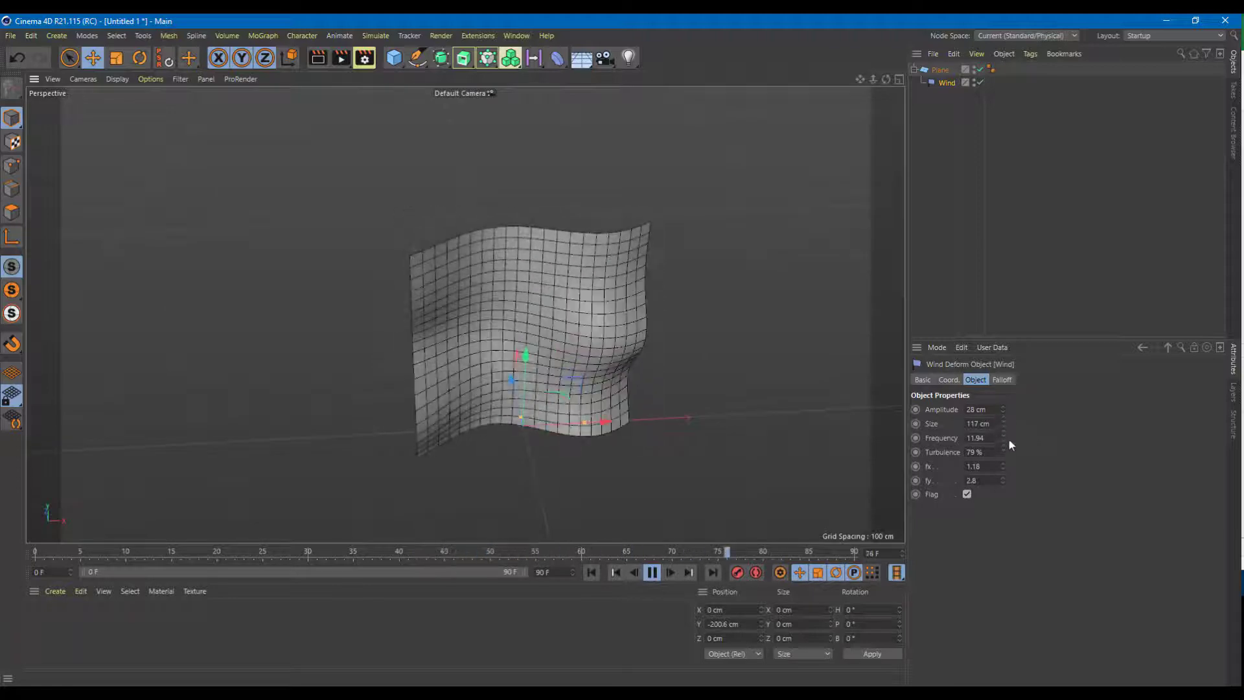
- Set the Wind deformer's frequency to 6.03 and turn its Flag option off and back on to compare
left_click_drag(1002, 438, 1002, 463)
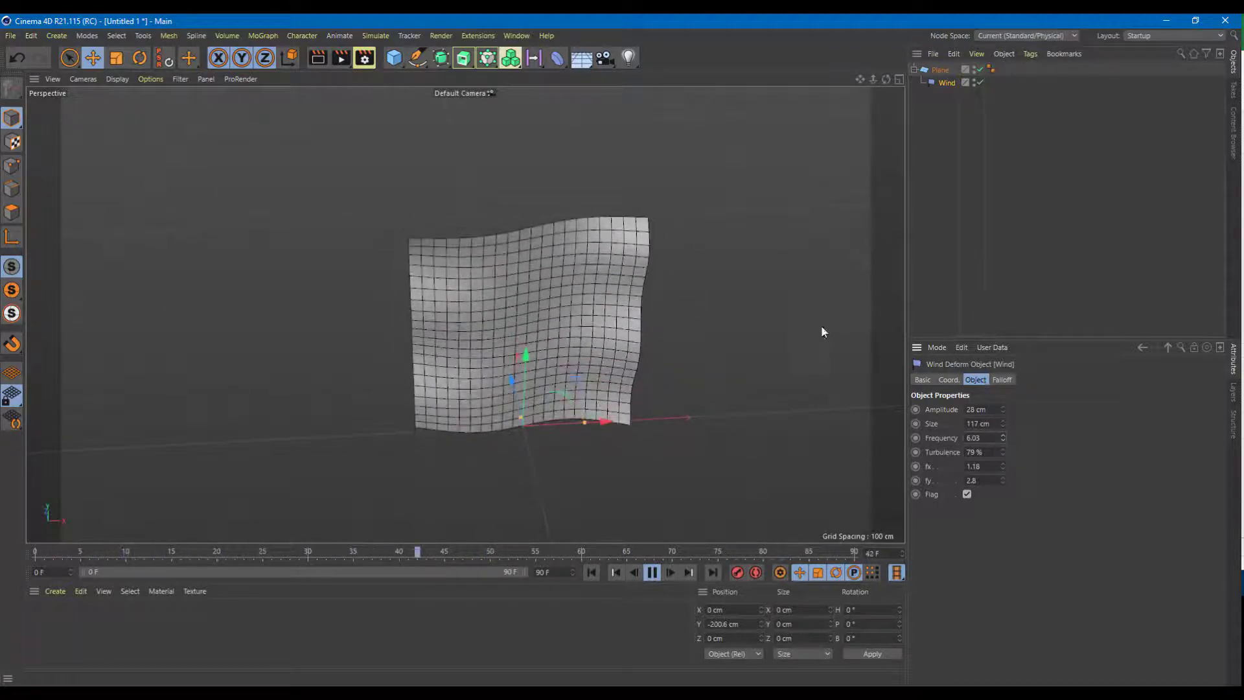
left_click(967, 493)
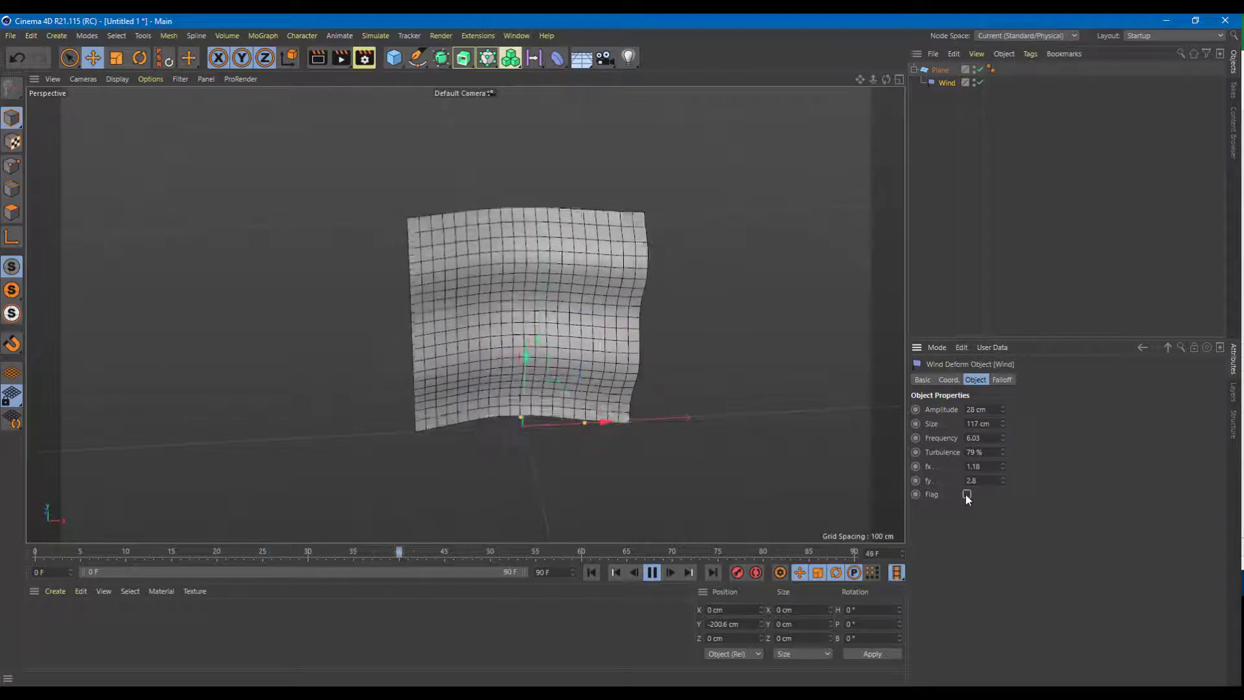
left_click(966, 494)
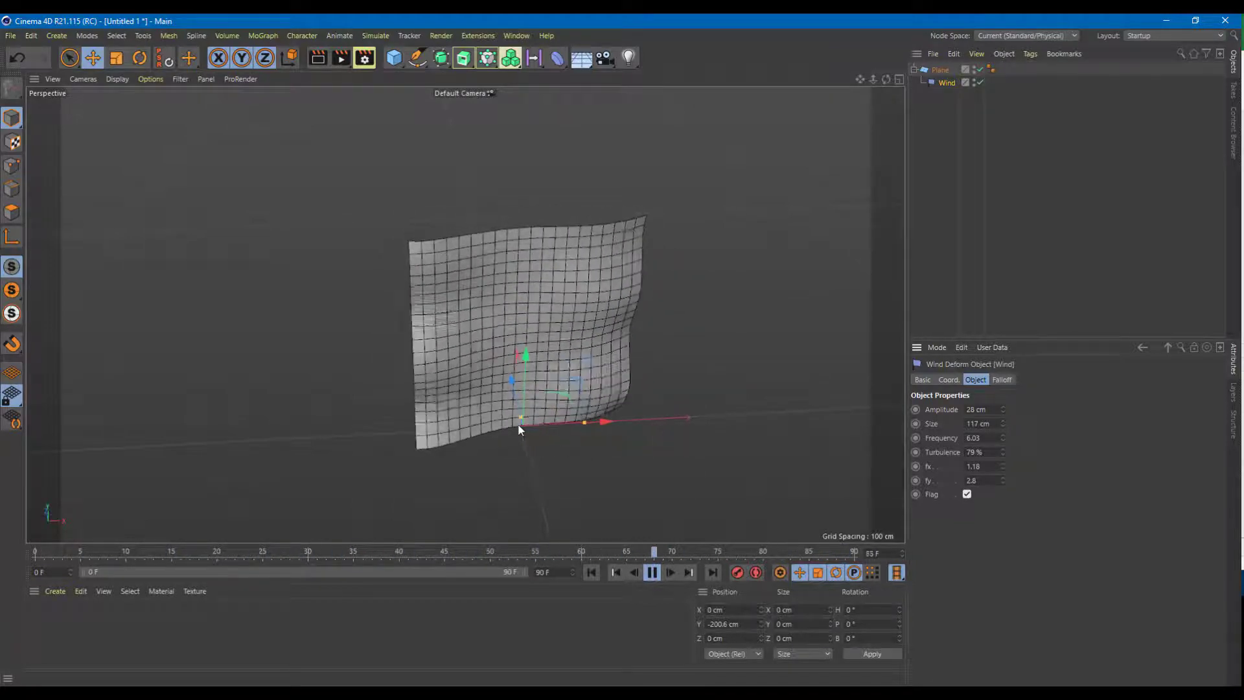
- Move the Wind deformer along X to the plane's left edge, at about -193.5 cm
left_click_drag(589, 424, 497, 430)
scroll(988, 409, "down", 8)
scroll(991, 410, "up", 8)
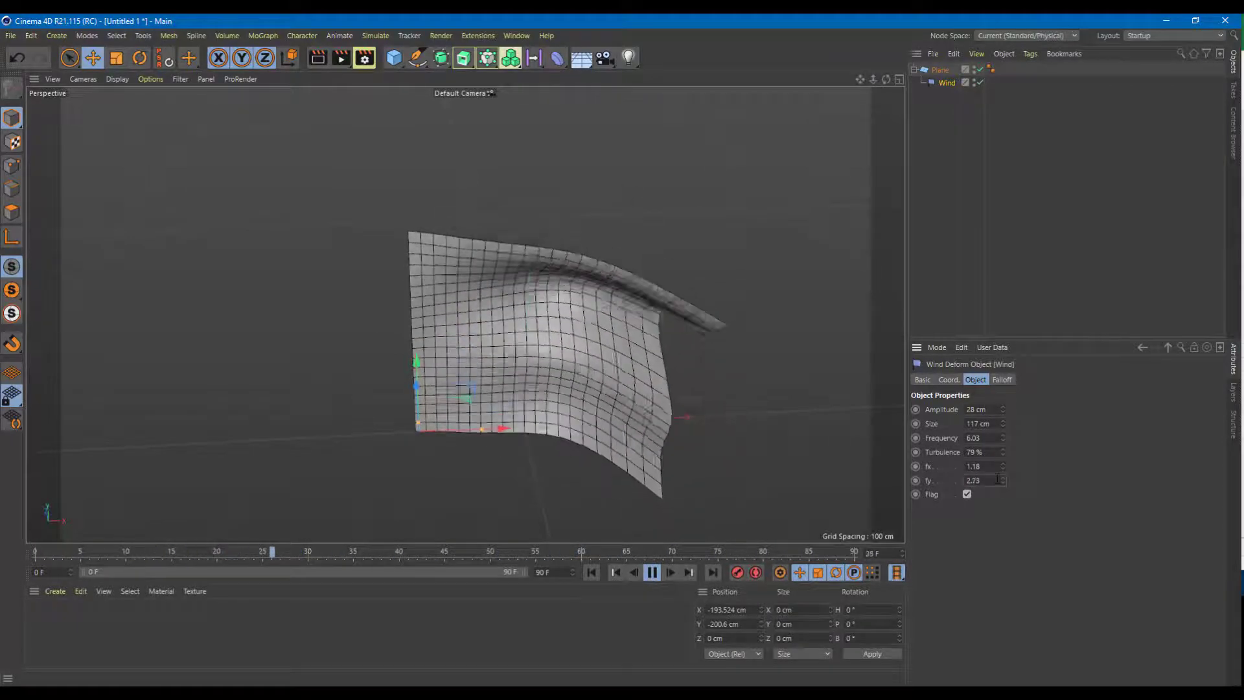
- Set the Wind deformer's fy to 2.6 and fx to 1.27
left_click(997, 480)
scroll(996, 478, "down", 8)
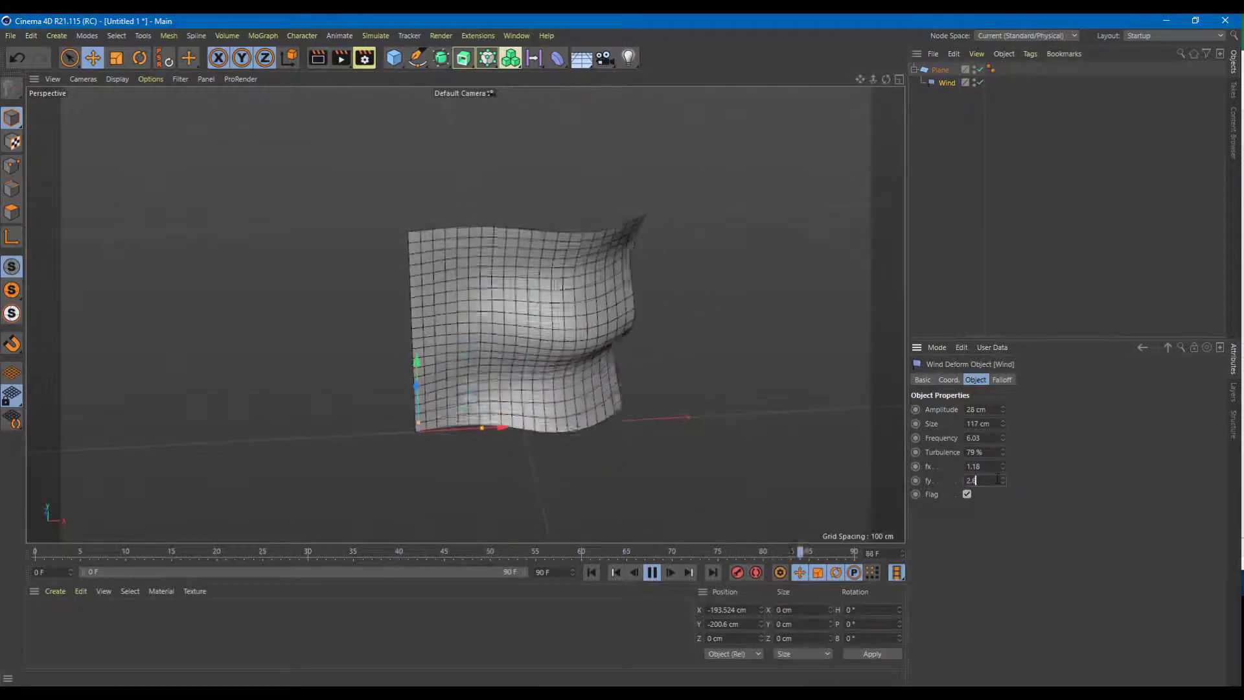
left_click(996, 467)
scroll(996, 467, "up", 4)
scroll(996, 469, "up", 5)
- Set the Wind deformer's size to 101 cm and its amplitude to 9 cm
left_click(991, 424)
scroll(992, 424, "down", 7)
scroll(991, 425, "down", 9)
left_click(988, 409)
scroll(988, 409, "down", 20)
scroll(988, 408, "up", 5)
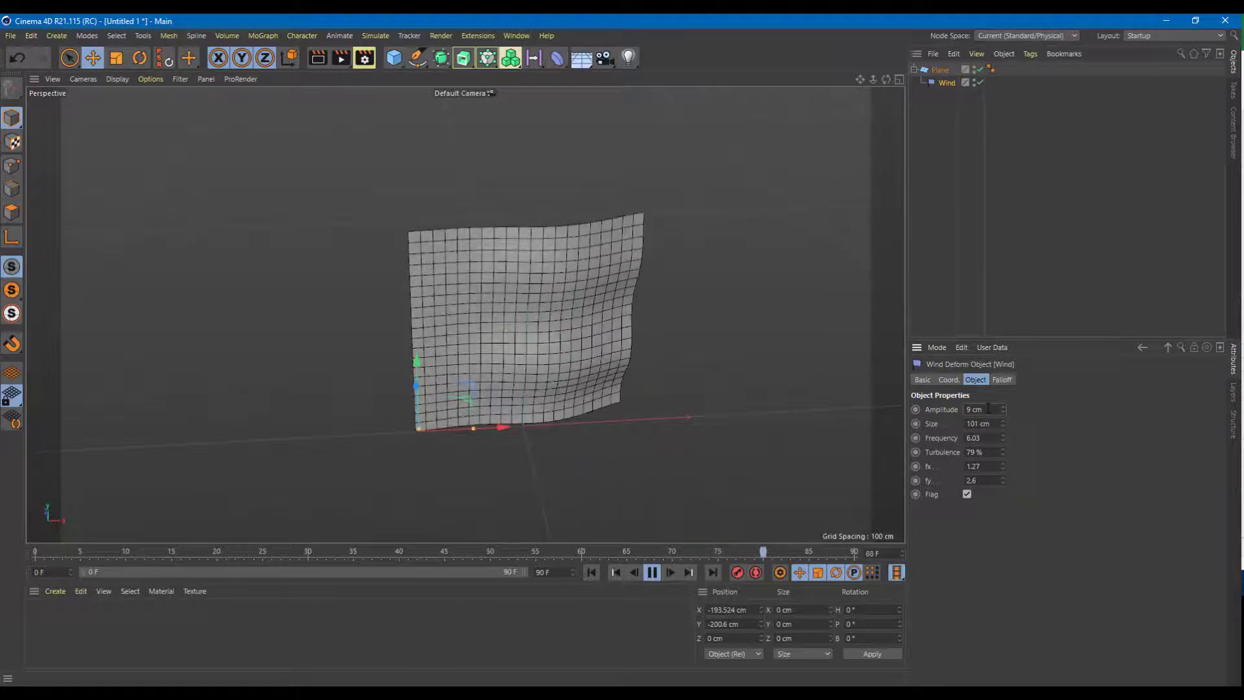
- Stop the playback and raise the Wind deformer along Y to about -183 cm
left_click_drag(709, 331, 591, 317, "alt")
left_click_drag(558, 270, 712, 329, "alt")
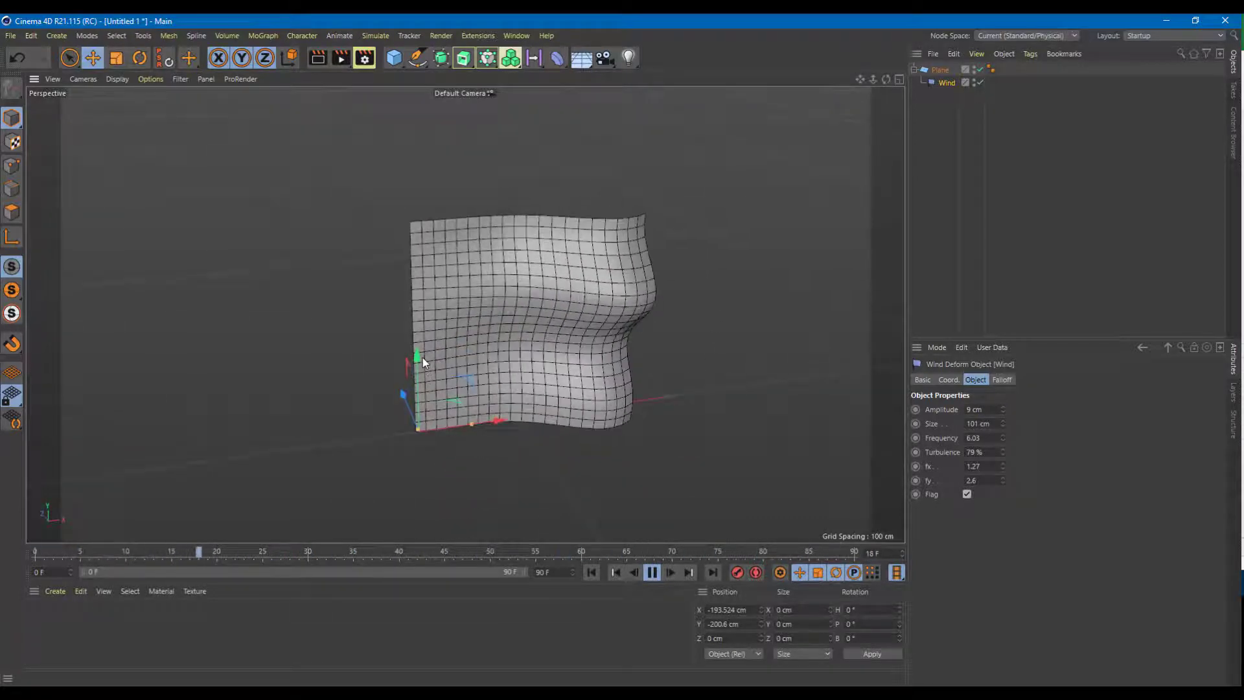
mouse_move(417, 354)
left_mouse_down()
mouse_move(414, 253)
mouse_move(422, 395)
mouse_move(426, 355)
left_mouse_up()
left_click(651, 571)
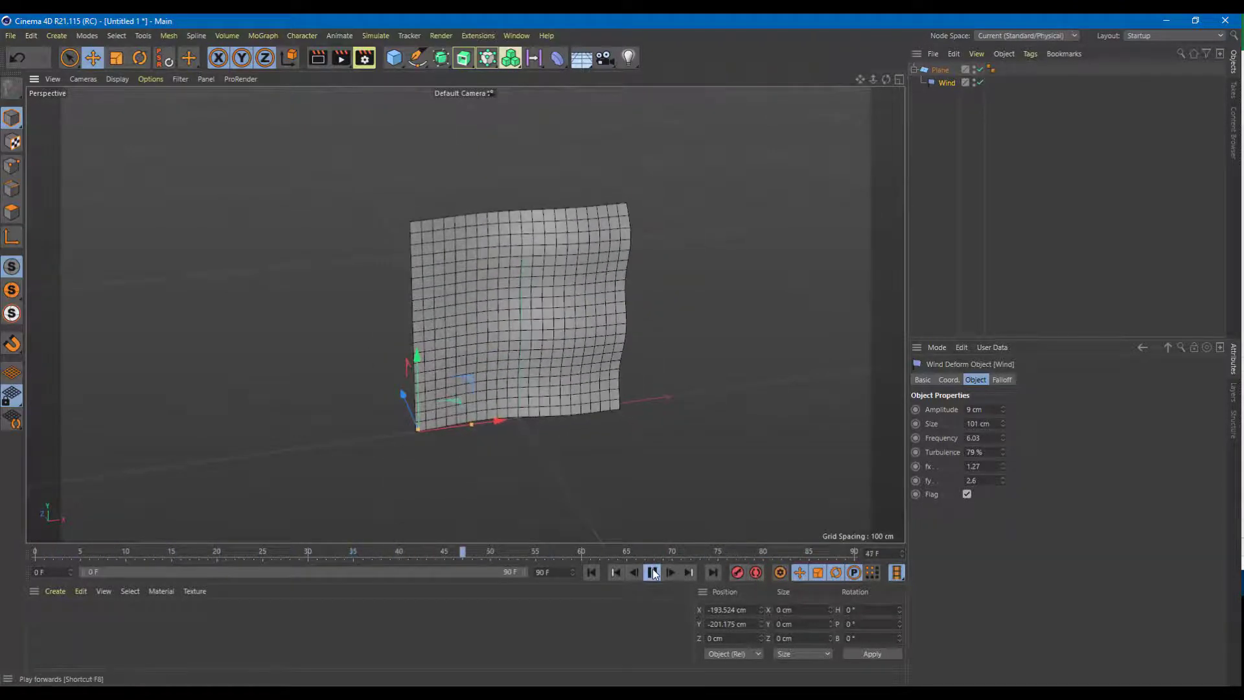
left_click(70, 58)
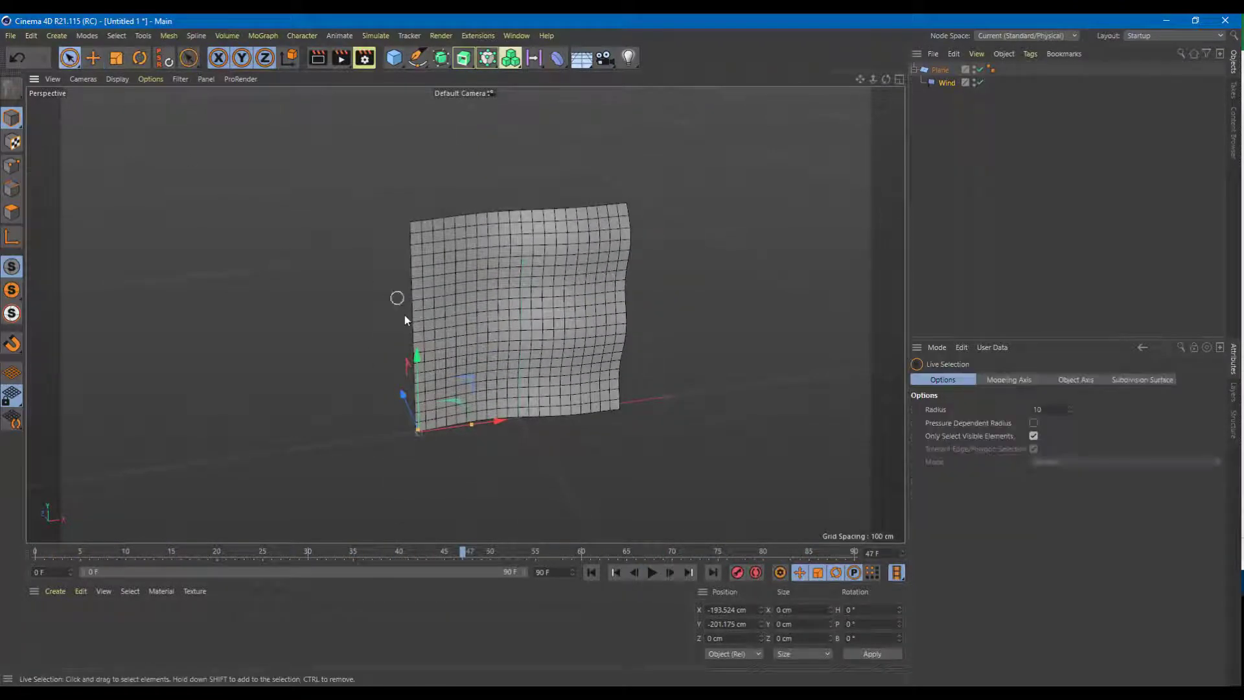
mouse_move(417, 357)
left_mouse_down()
mouse_move(414, 162)
mouse_move(426, 373)
mouse_move(421, 363)
left_mouse_up()
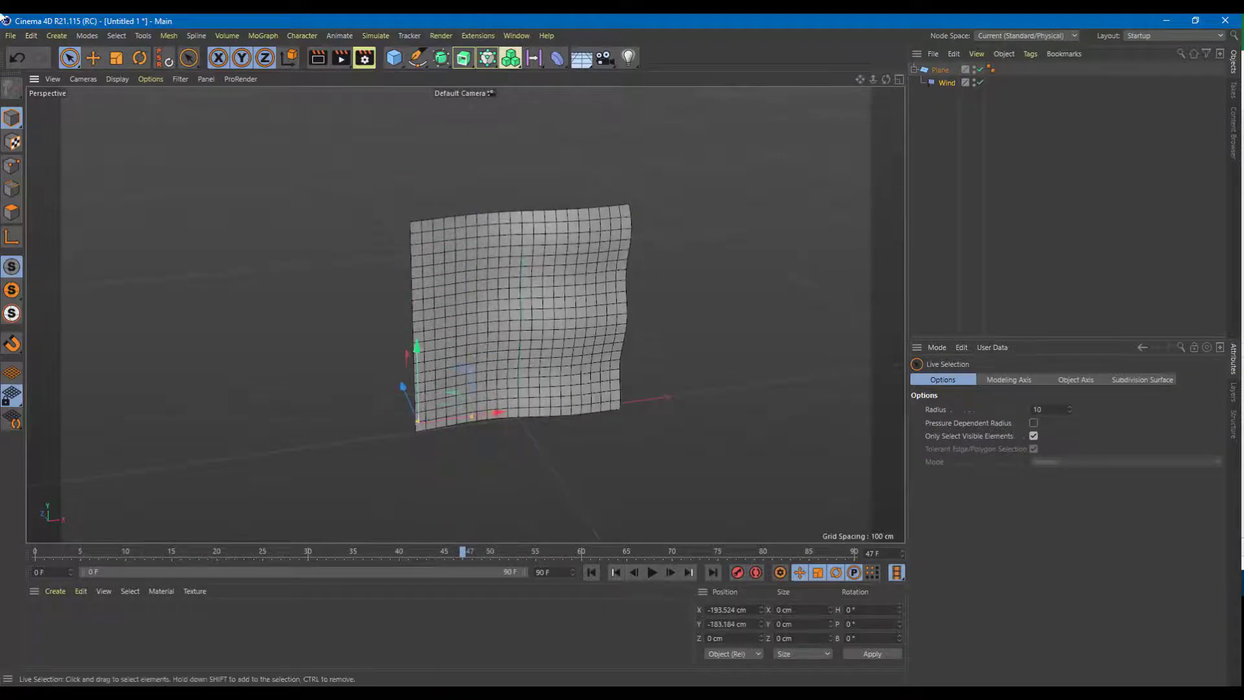
- Select the plane and raise it along Y to about 593.5 cm
left_click(453, 338)
left_click_drag(530, 248, 528, 43)
scroll(546, 420, "down", 3)
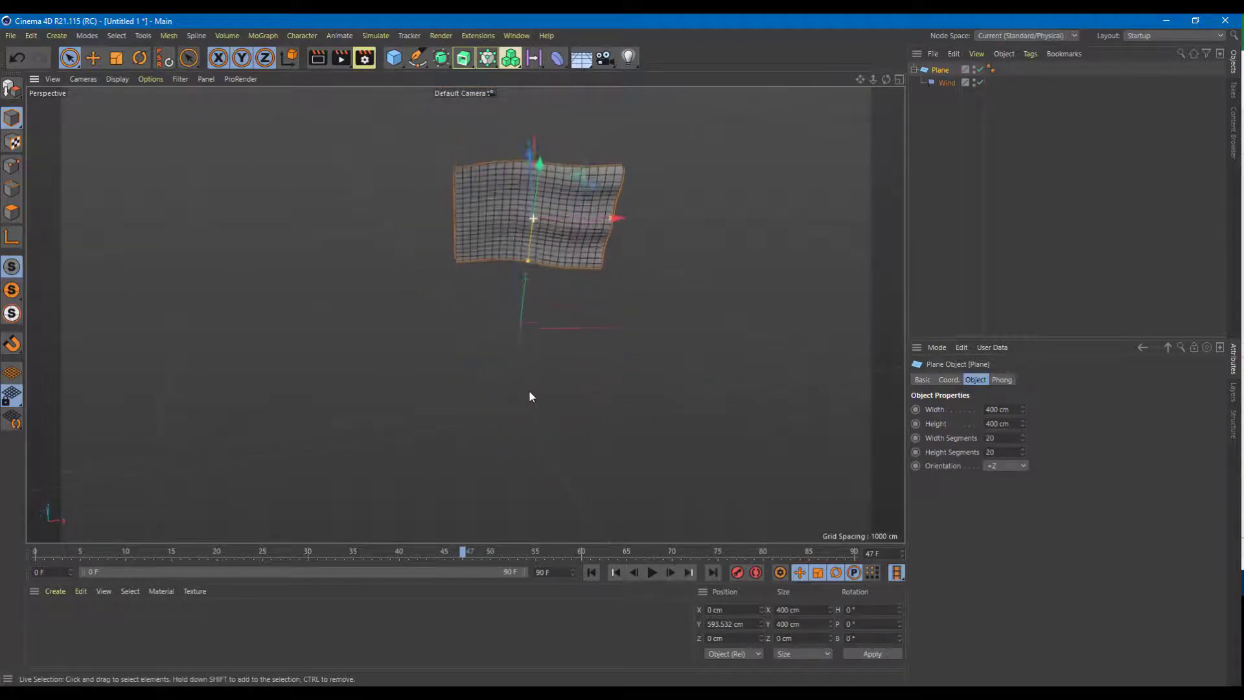
- Add a cylinder and move it along X beneath the flag's left edge, at about -195 cm
middle_click(477, 257)
middle_click(656, 201)
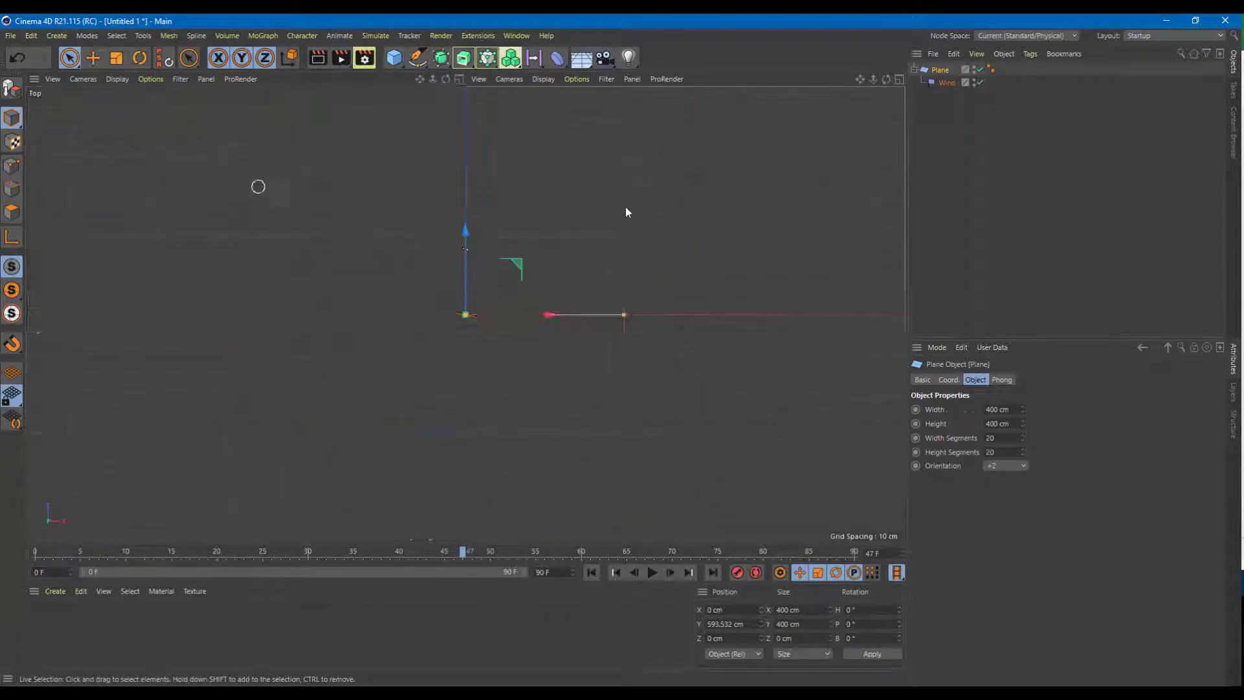
left_click(394, 57)
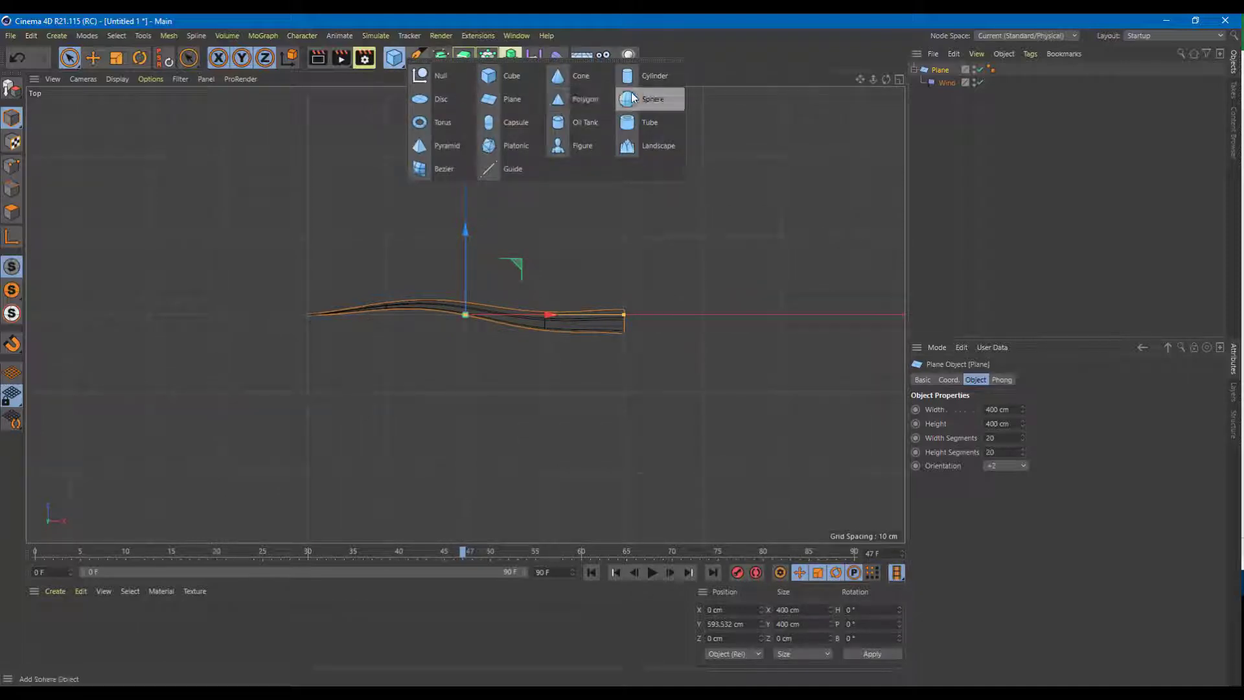
left_click(647, 76)
middle_click(494, 314)
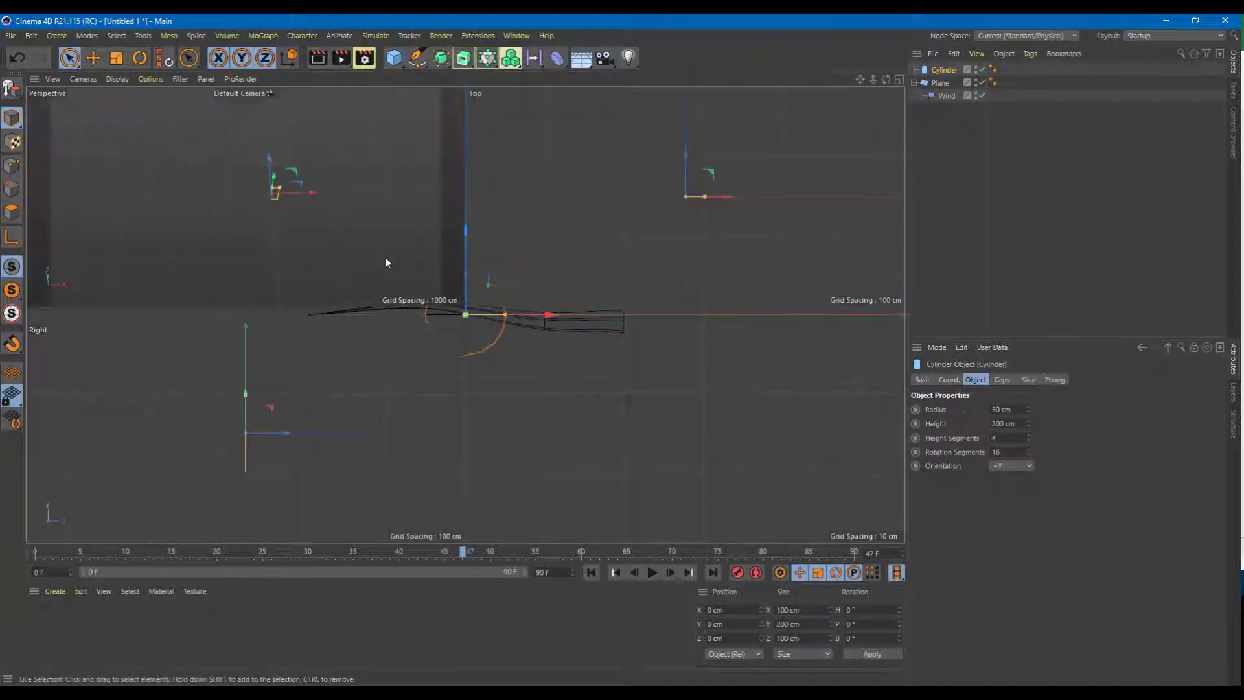
middle_click(311, 216)
left_click_drag(574, 307, 534, 228)
left_click(11, 212)
left_click(12, 117)
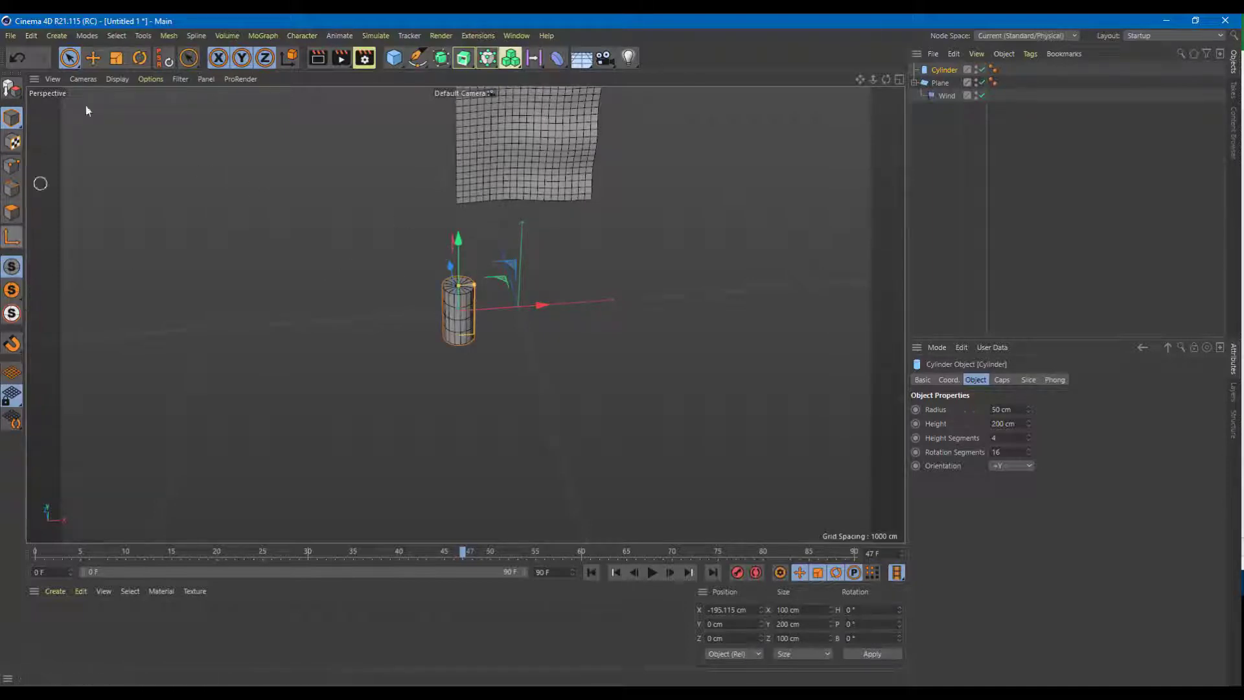
- Try to scale the cylinder up, both uniformly and in height, to form a flagpole
key("t")
left_click_drag(476, 208, 463, 103)
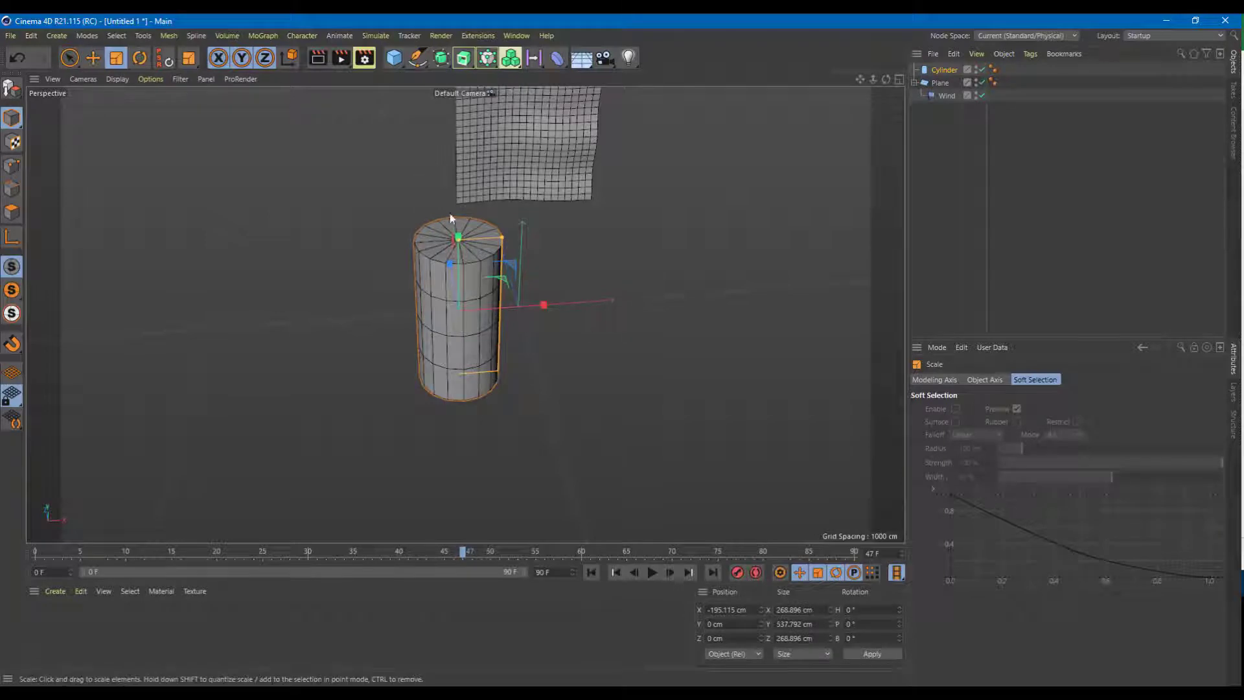
left_click_drag(459, 237, 469, 115)
middle_click_drag(507, 301, 520, 372, "alt")
left_click_drag(476, 375, 397, 383)
left_click_drag(479, 383, 445, 378)
left_click_drag(467, 319, 470, 378)
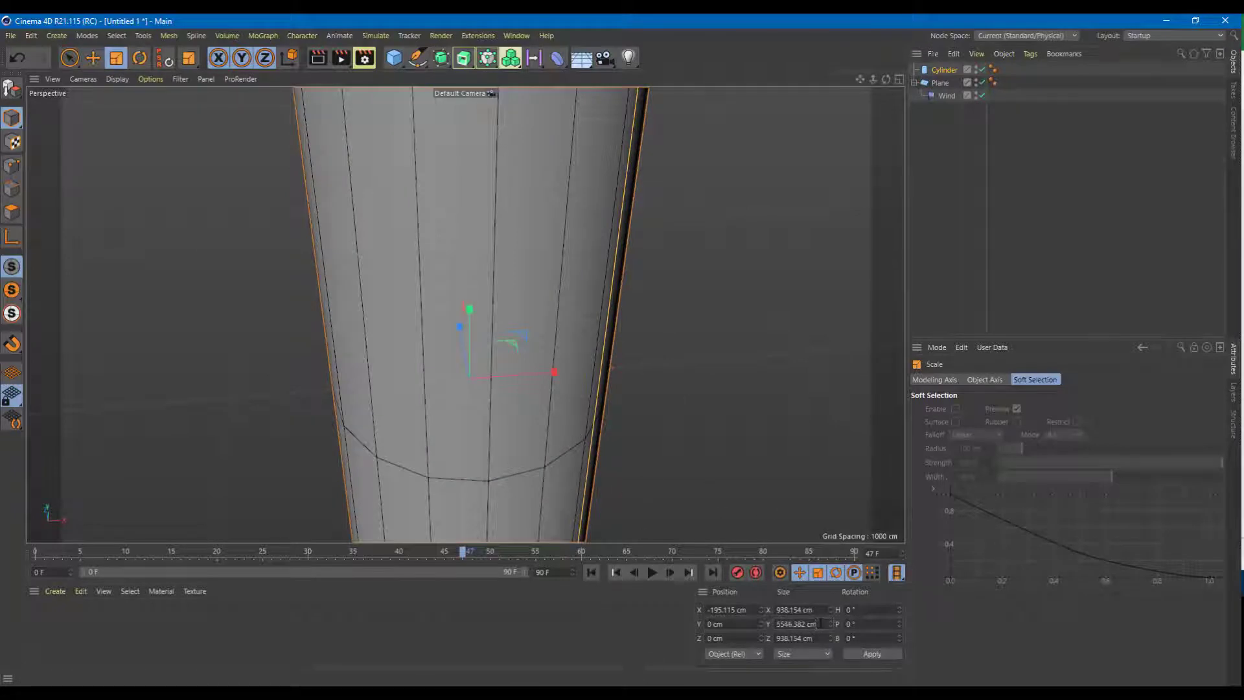
left_click(619, 394)
left_click(588, 401)
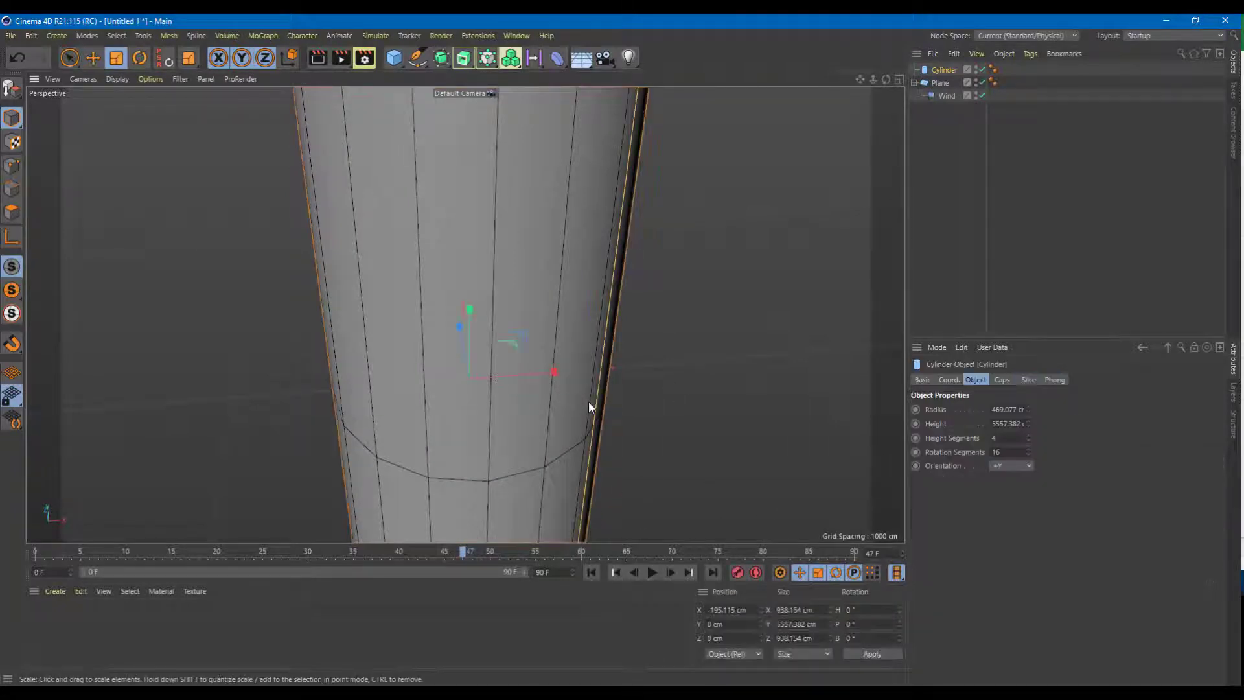
- Undo the oversized scaling, stretch the cylinder into a tall pole reaching the flag's top edge, and preview the animation
key("Delete")
key("ctrl+z")
left_click_drag(461, 375, 456, 172)
left_click(635, 317)
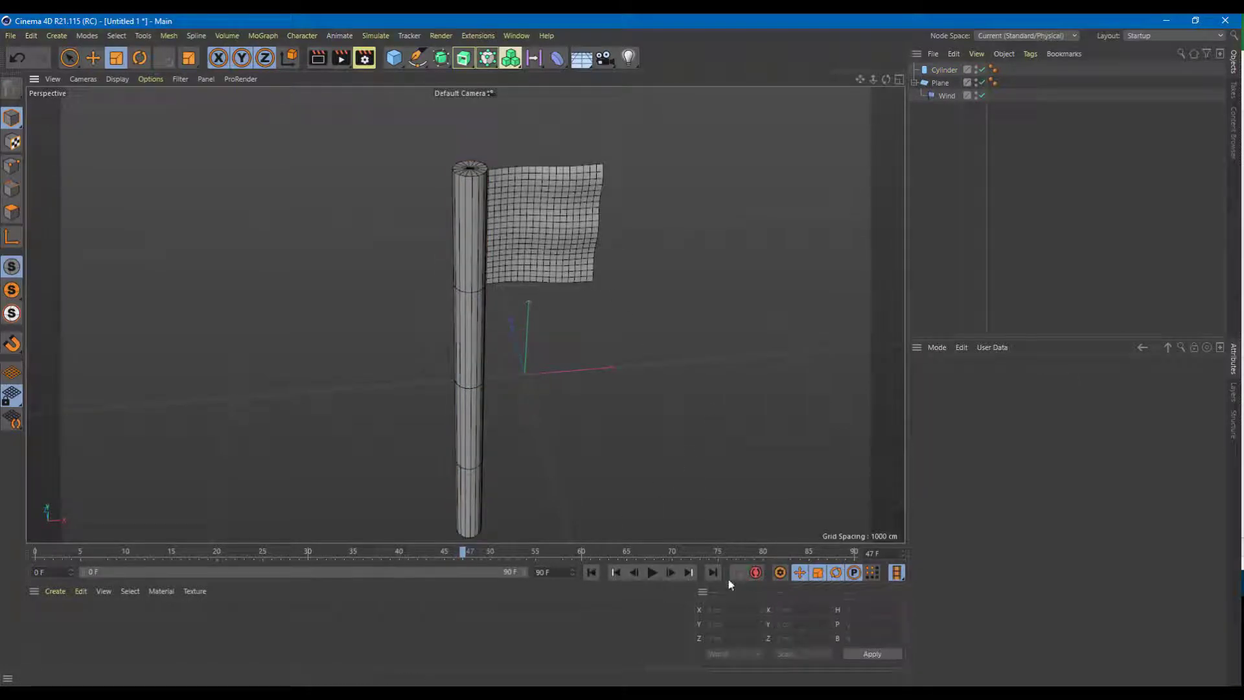
left_click(651, 572)
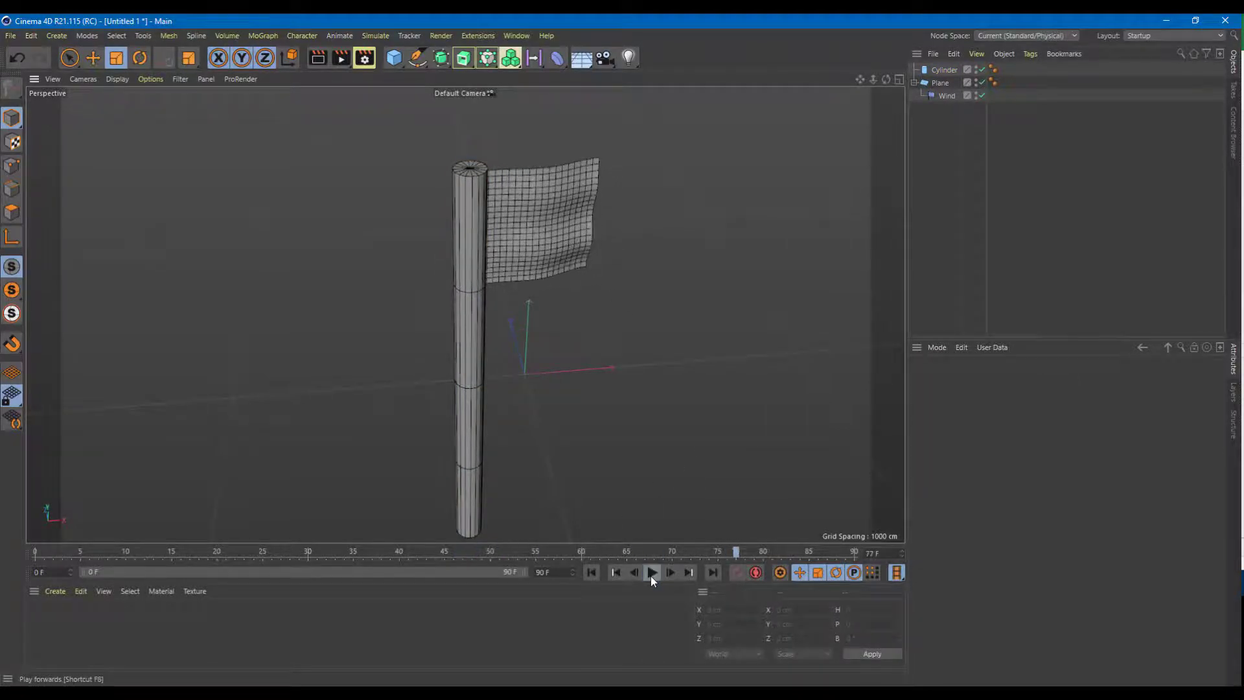
- Select the pole and flag together and duplicate them along Z to form a row of four flags
left_click_drag(602, 423, 358, 266, "alt")
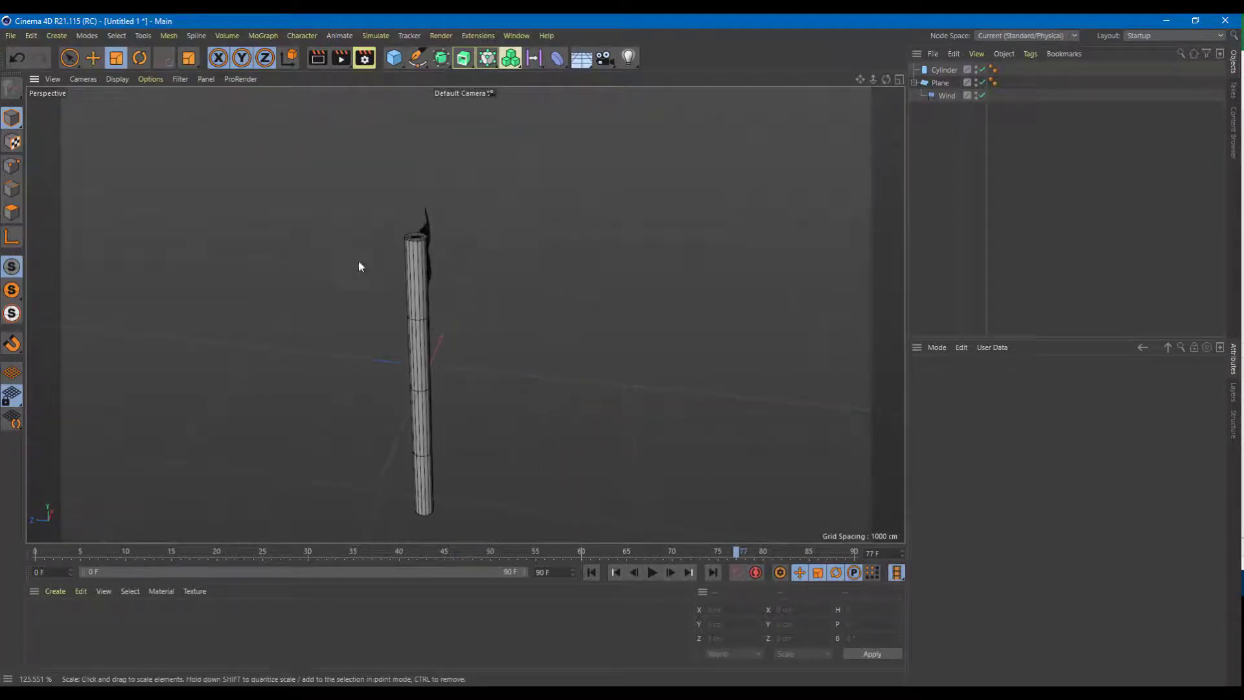
left_click(416, 259)
left_click_drag(620, 302, 461, 257, "alt")
left_click(449, 267, "shift")
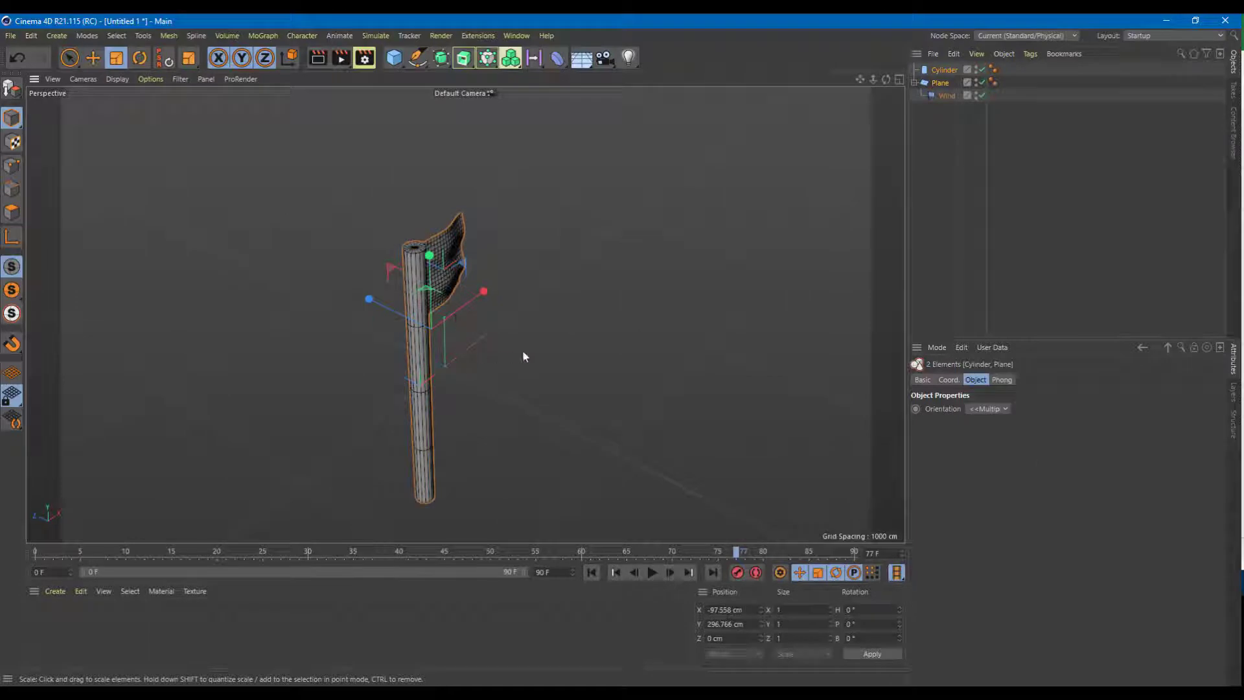
left_click(69, 58)
left_click_drag(412, 306, 631, 436, "ctrl")
left_click_drag(698, 377, 620, 375, "alt")
middle_click_drag(621, 377, 429, 371, "alt")
- Play the animation briefly to check the movement of all four flags
left_click(718, 462)
left_click(652, 573)
left_click(652, 573)
- Set fy to 1.54 on the Wind deformer of the original flag at the far end of the row
left_click(470, 378)
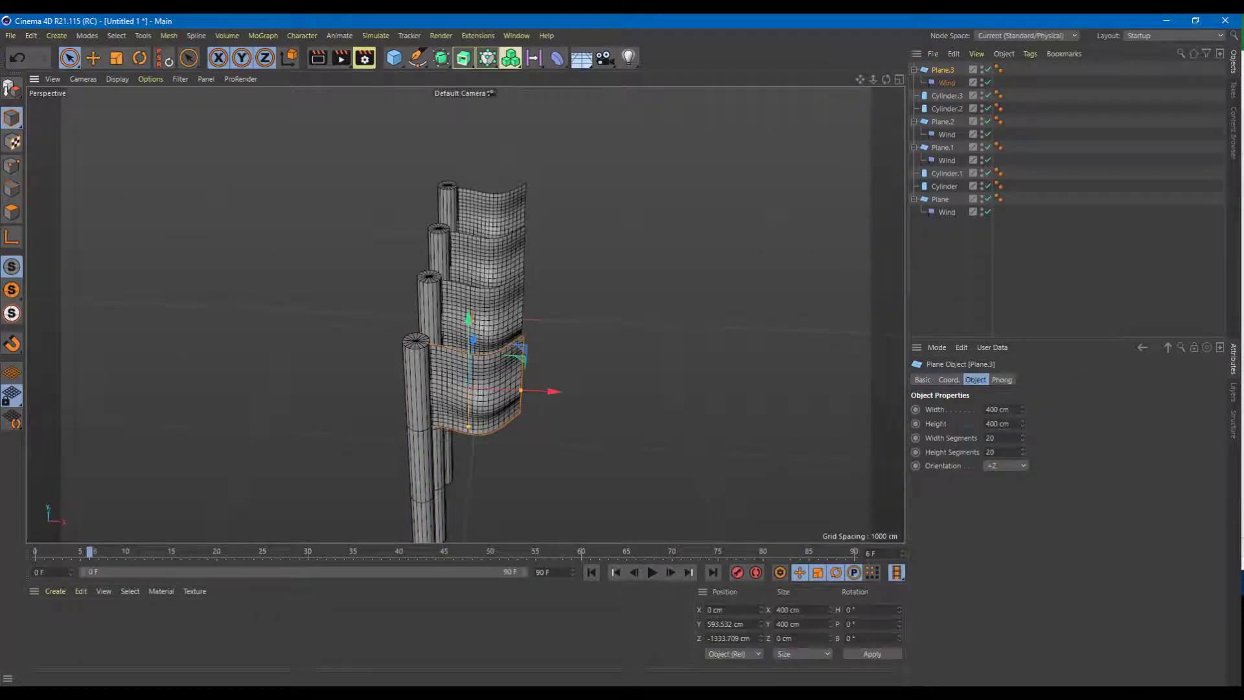
left_click(945, 212)
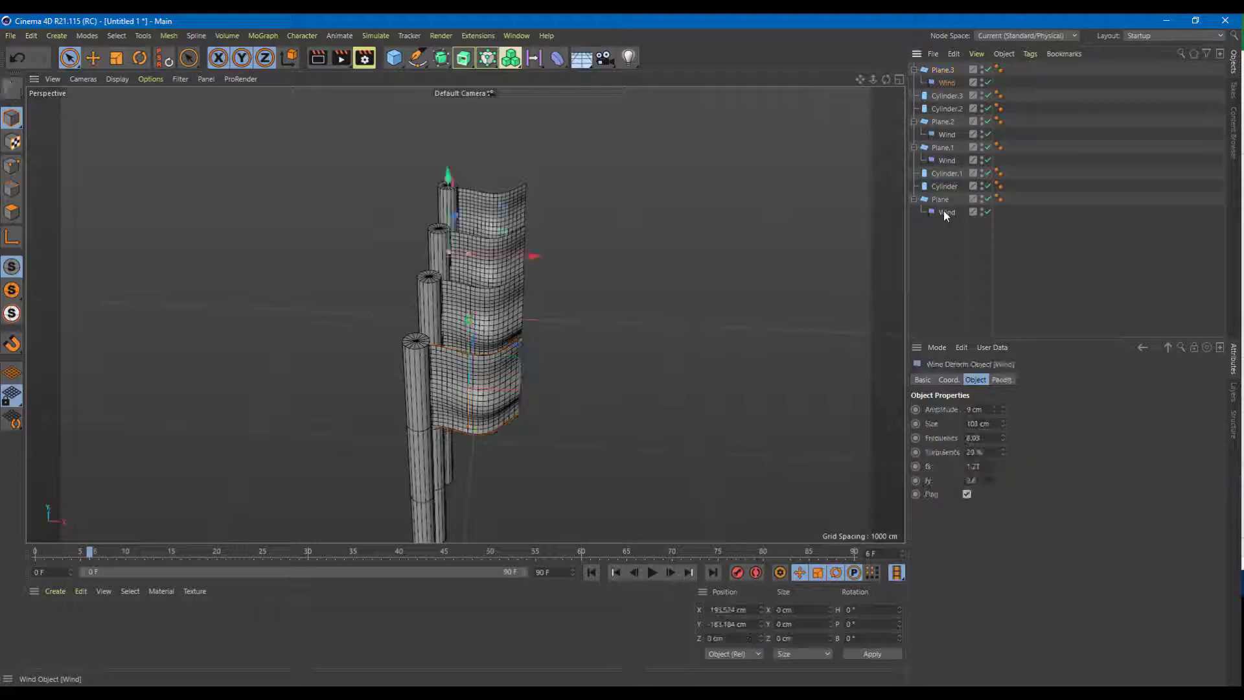
left_click_drag(621, 191, 557, 195, "alt")
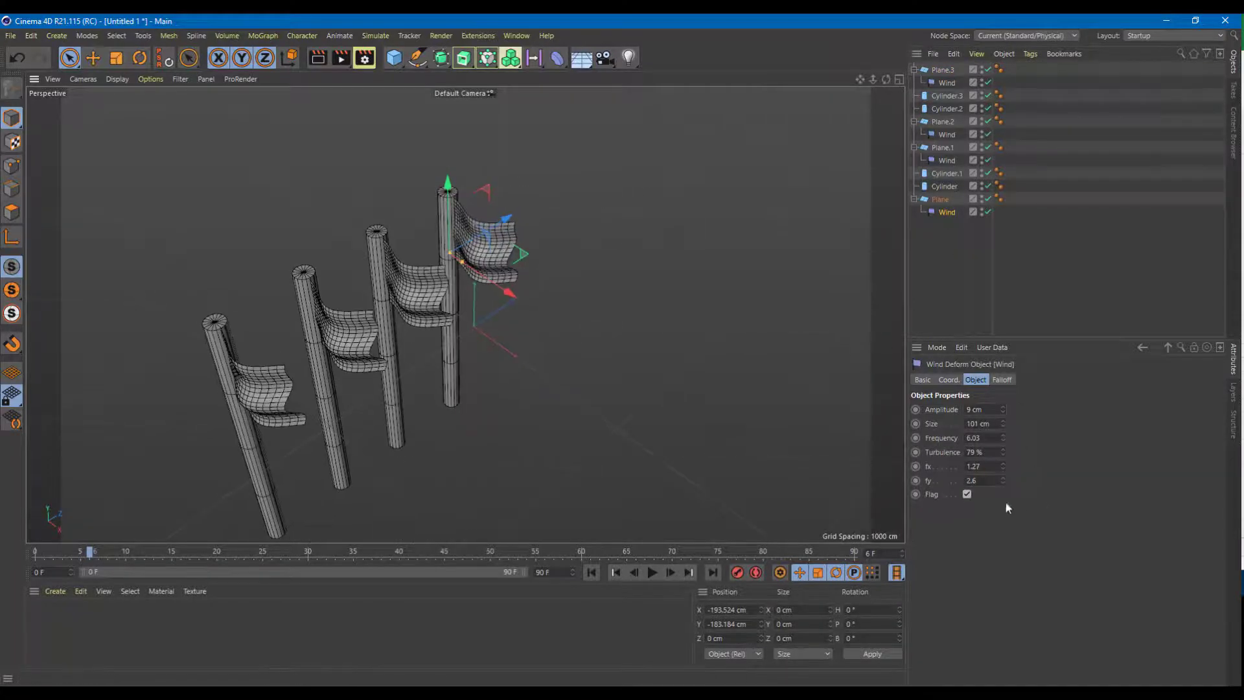
left_click(976, 479)
scroll(976, 479, "up", 2)
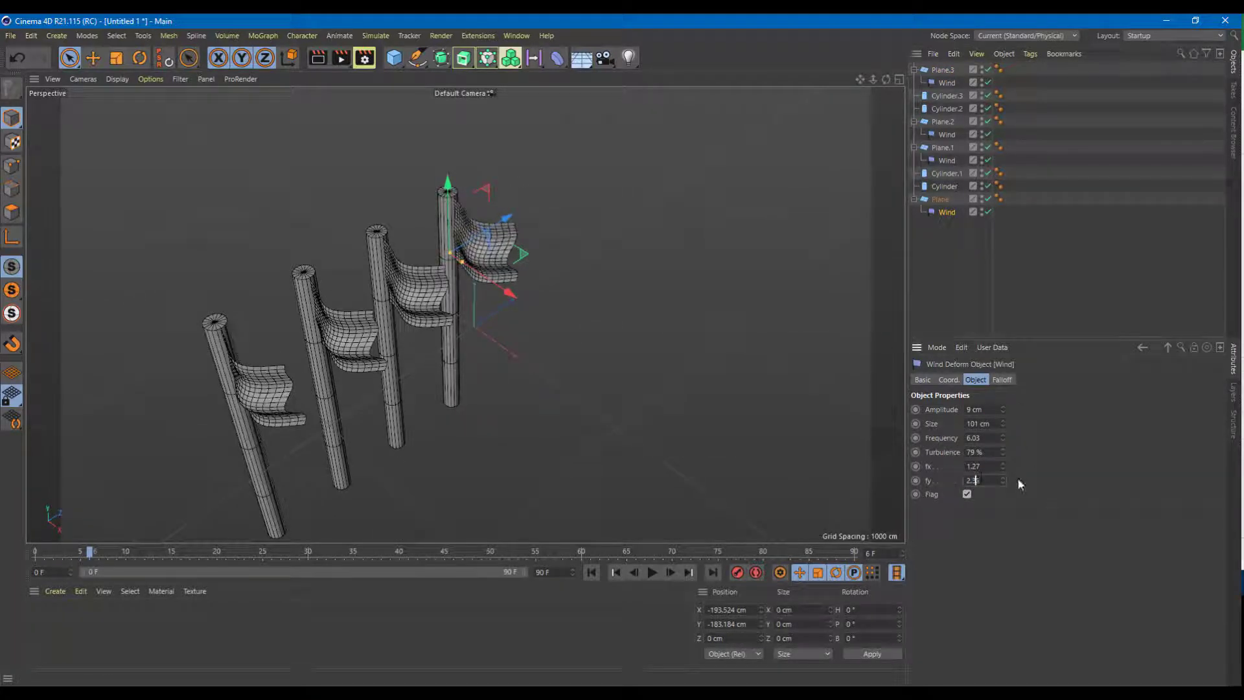
left_click_drag(1002, 480, 1002, 621)
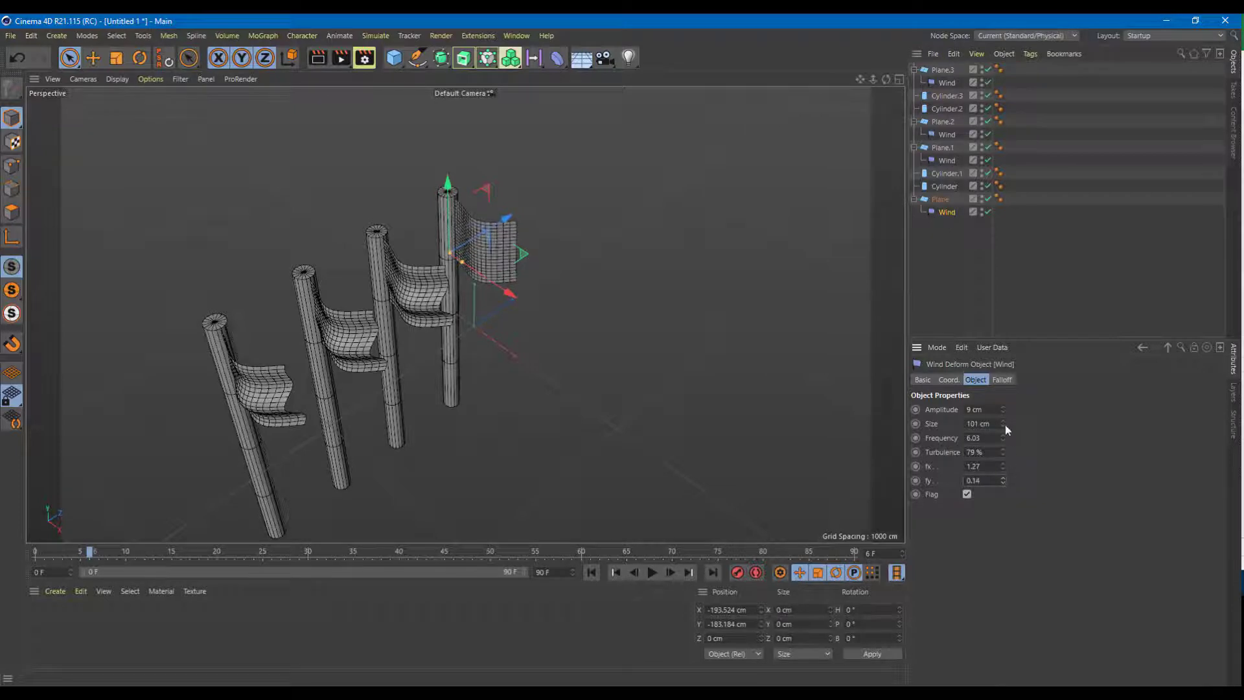
left_click_drag(1001, 479, 1027, 477)
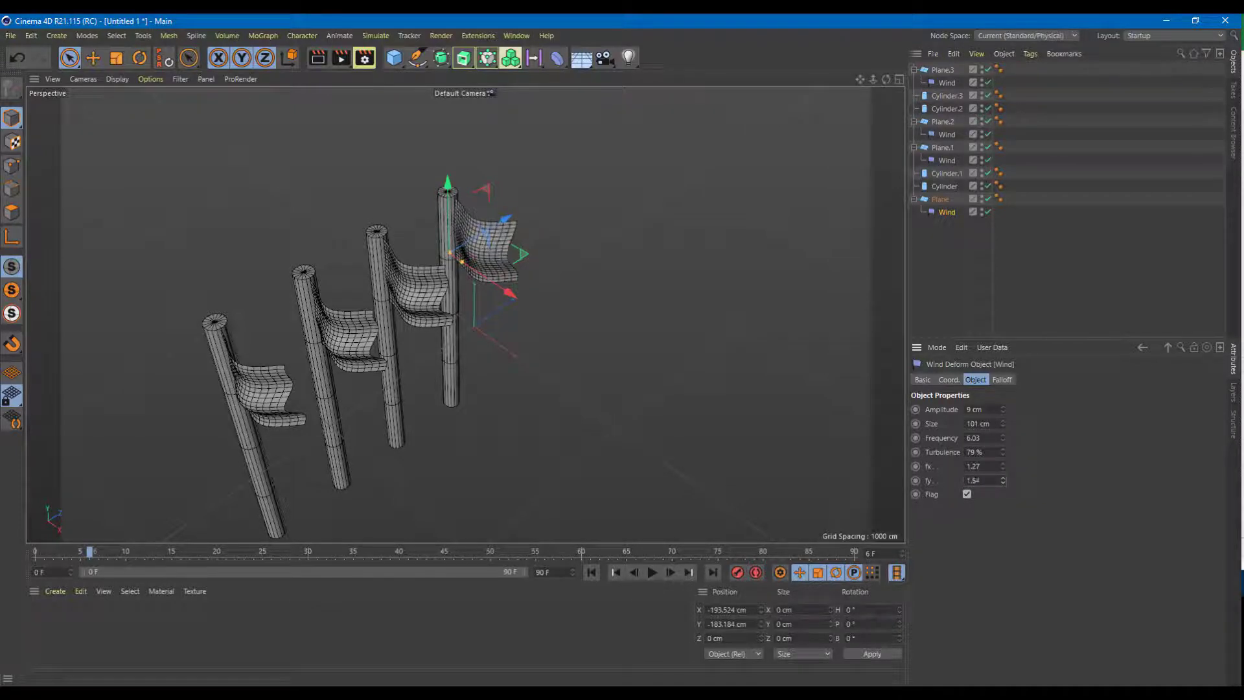
- Increase fx on the Wind deformer under Plane.2 so that flag waves differently
left_click(338, 341)
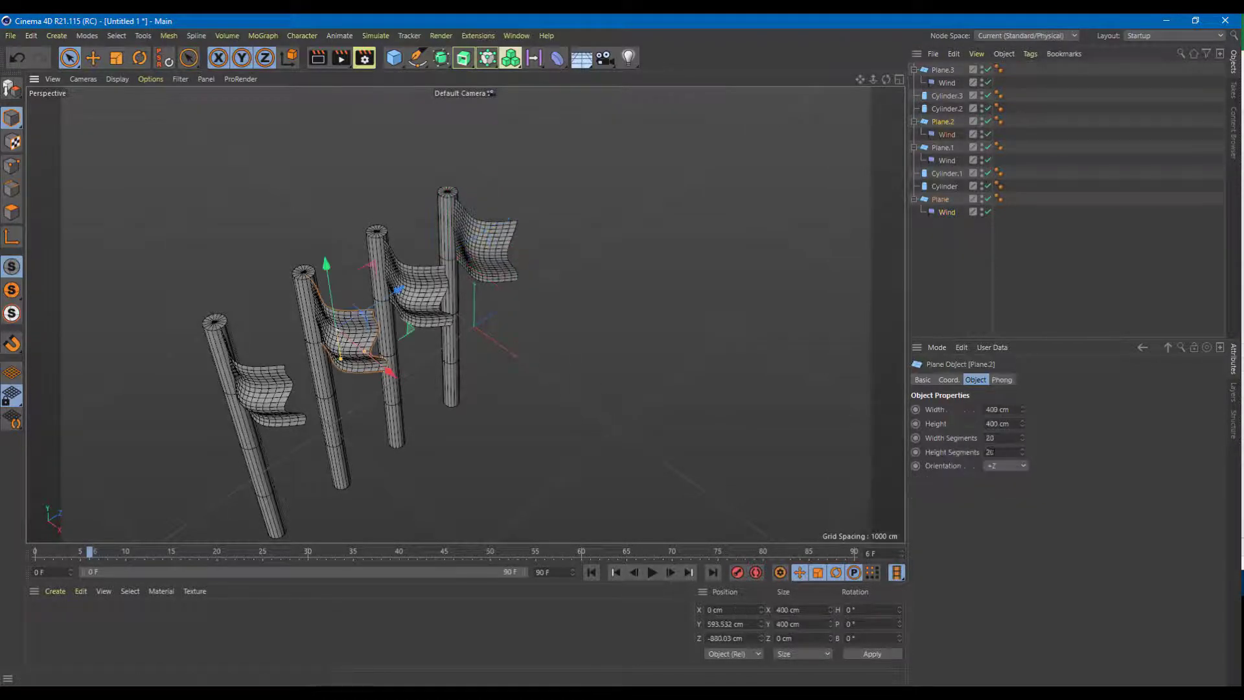
left_click(944, 135)
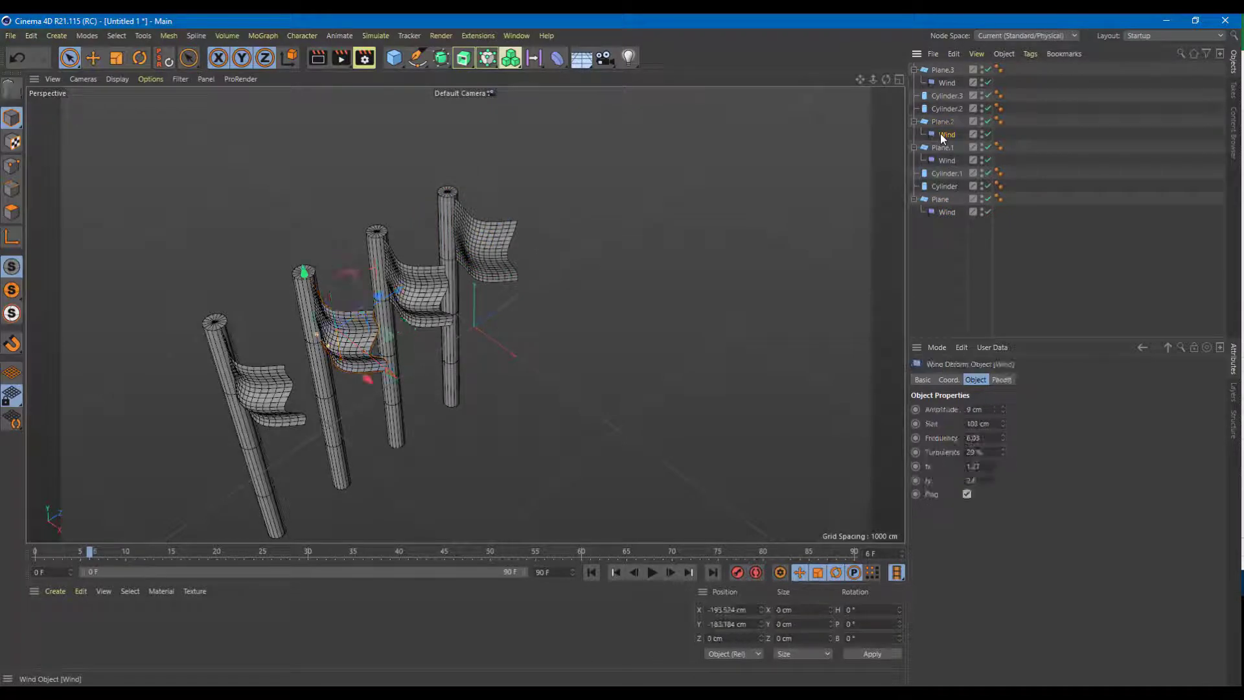
left_click_drag(1003, 465, 1003, 399)
- Increase the wave size of the Wind deformer under Plane.3, the nearest flag
left_click(220, 376)
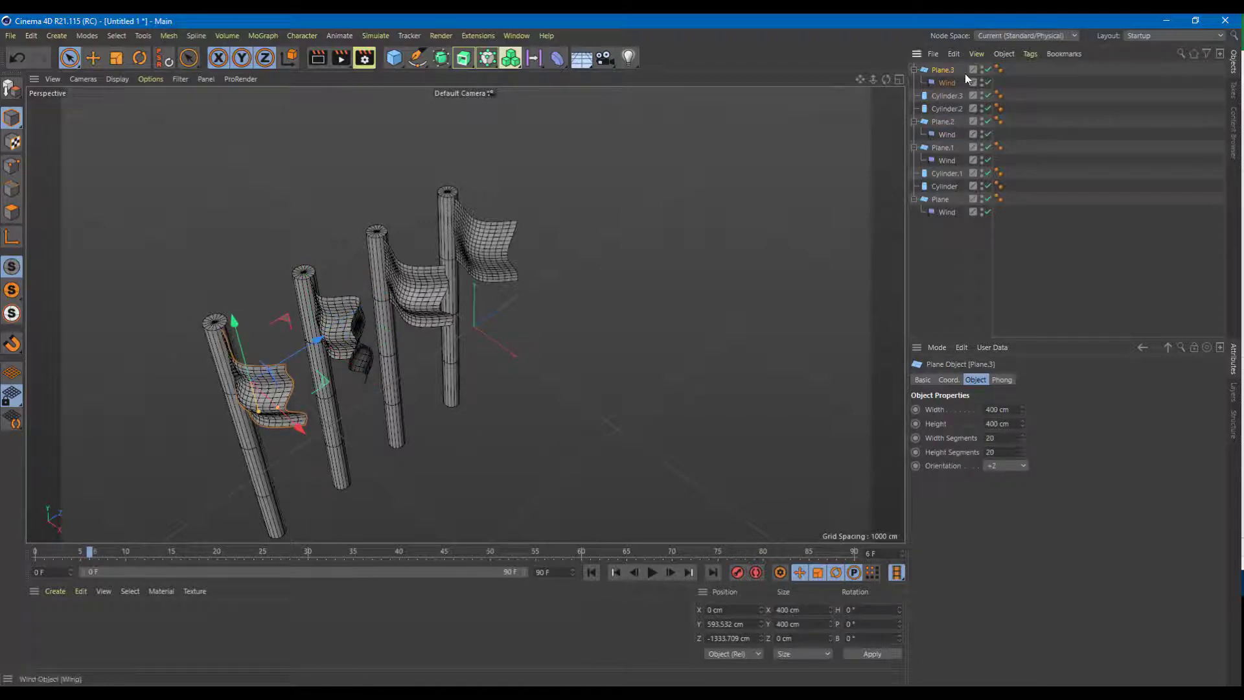
left_click(945, 82)
left_click_drag(1002, 425, 1002, 406)
left_click(725, 418)
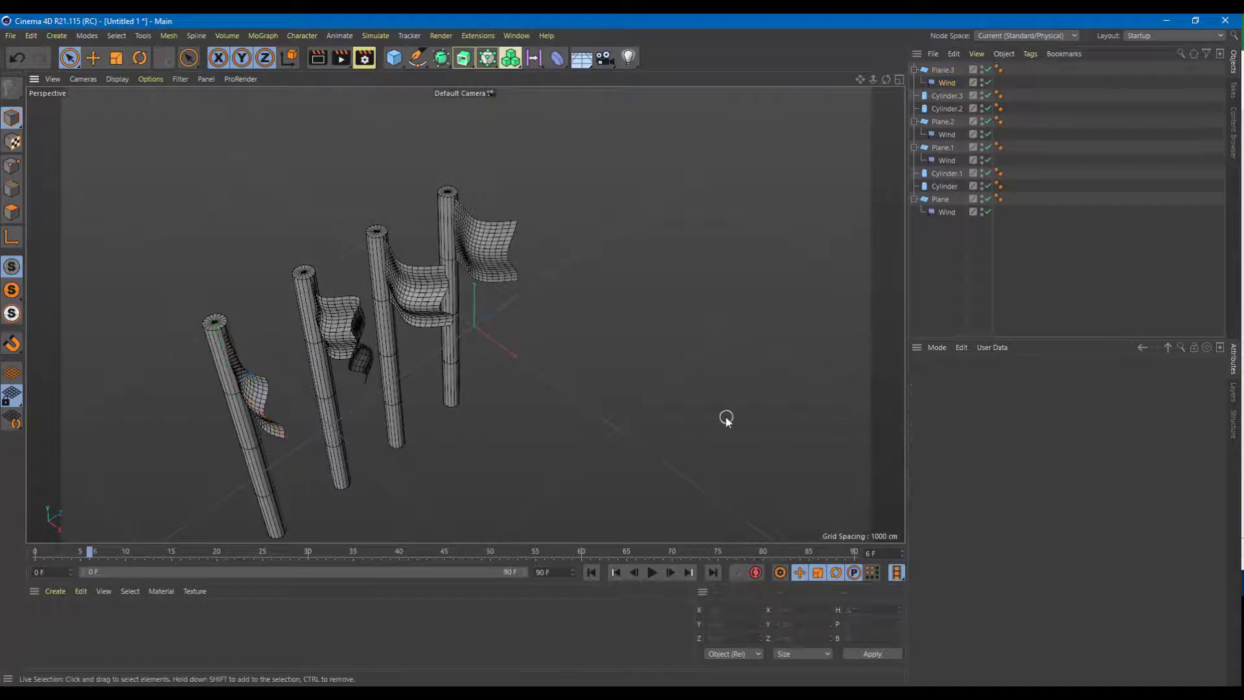
- Play the animation of the four flags and switch the viewport to Gouraud shading without mesh lines
left_click(652, 572)
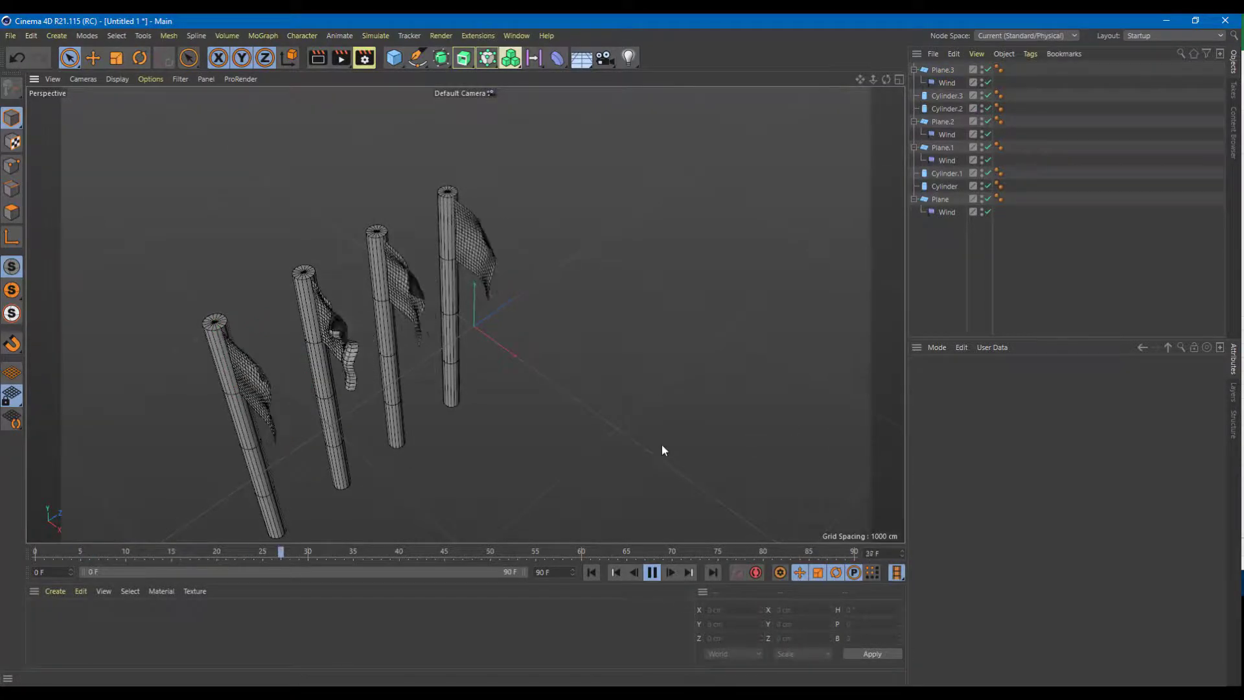
left_click_drag(656, 438, 659, 356, "alt")
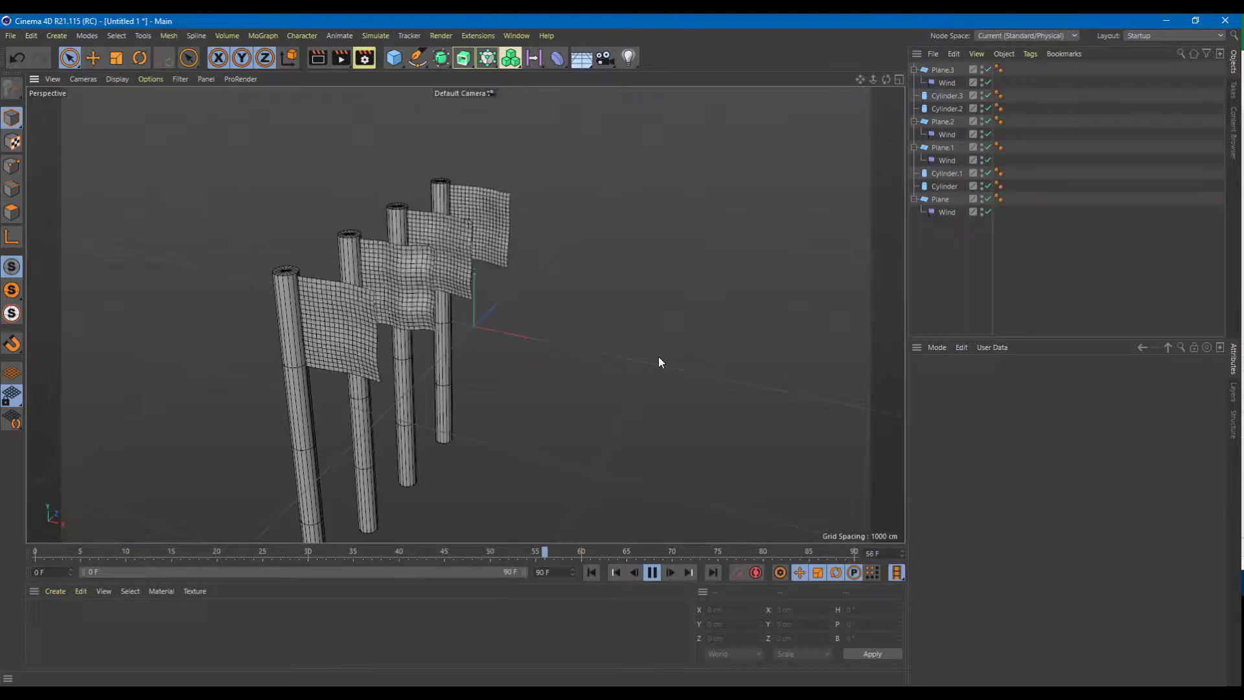
left_click_drag(658, 356, 619, 430, "alt")
key("n")
key("a")
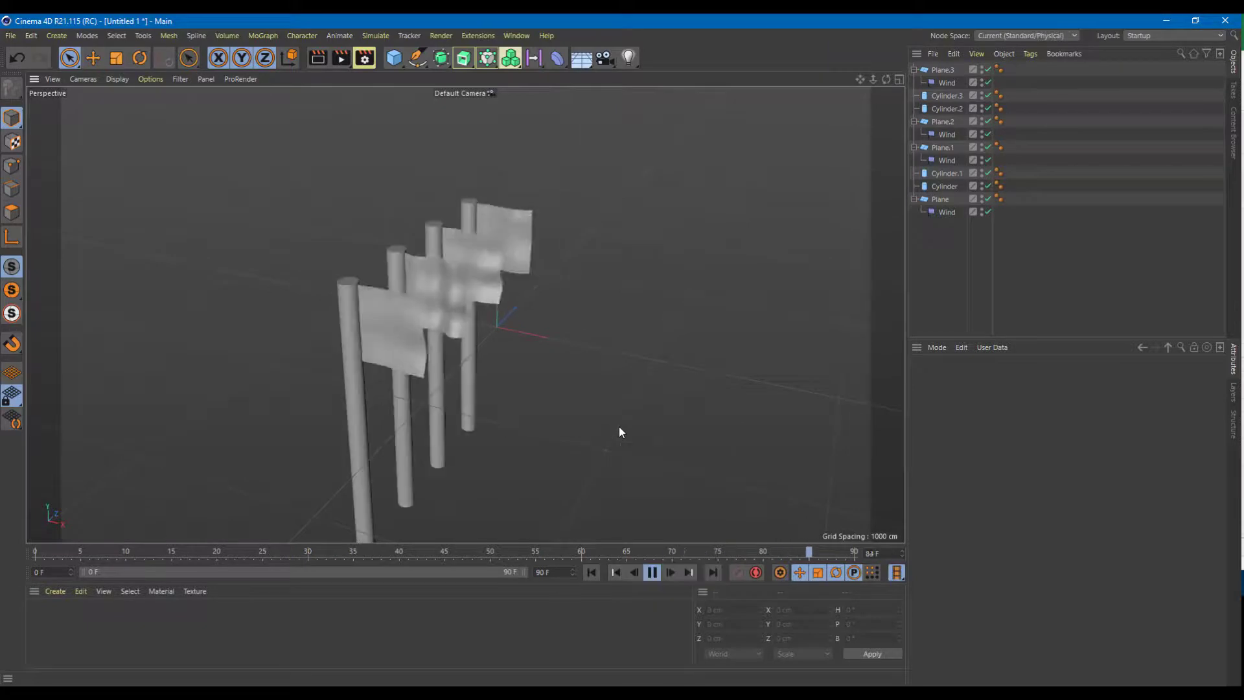